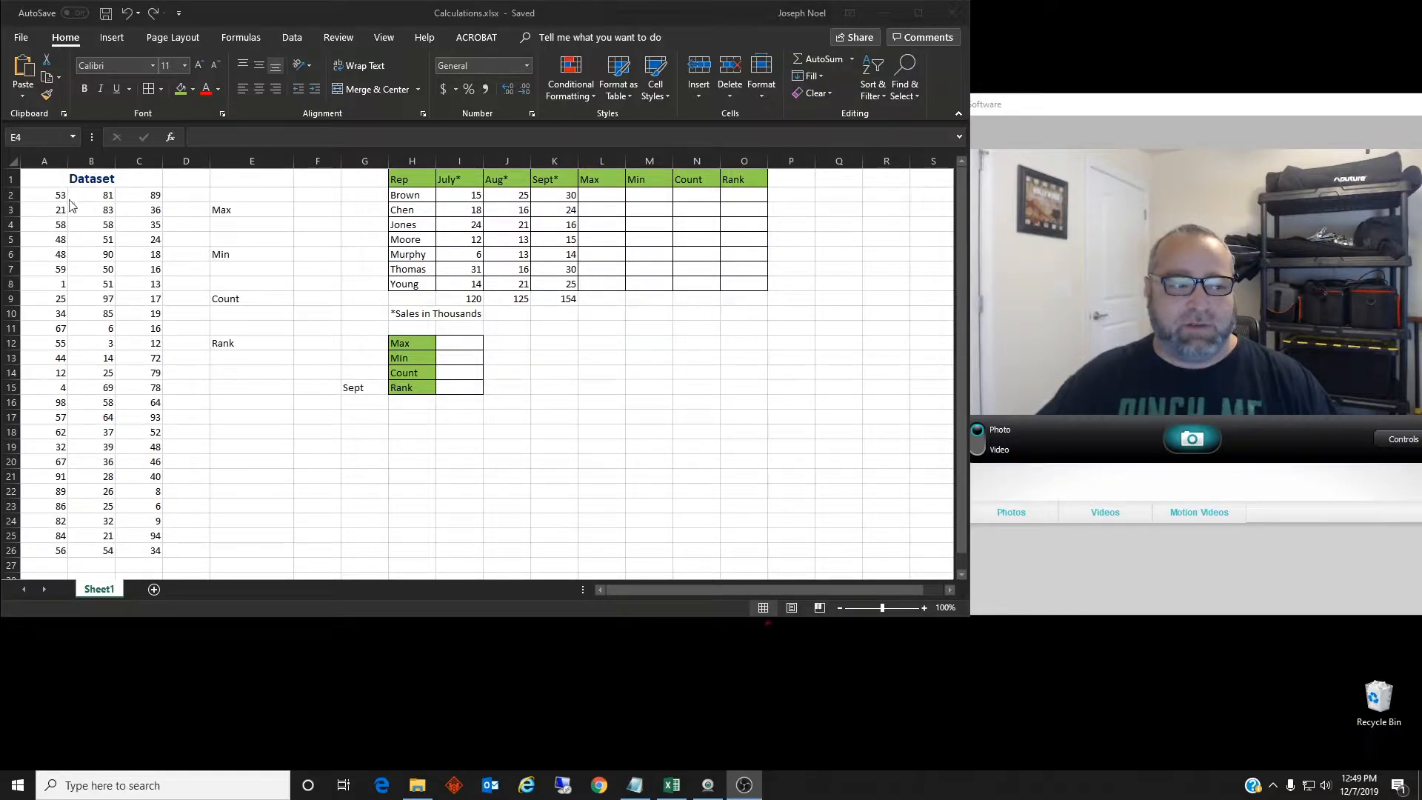
Calculate the maximum of dataset range A2:C26 in cell E4 with the MAX function.
click(230, 223)
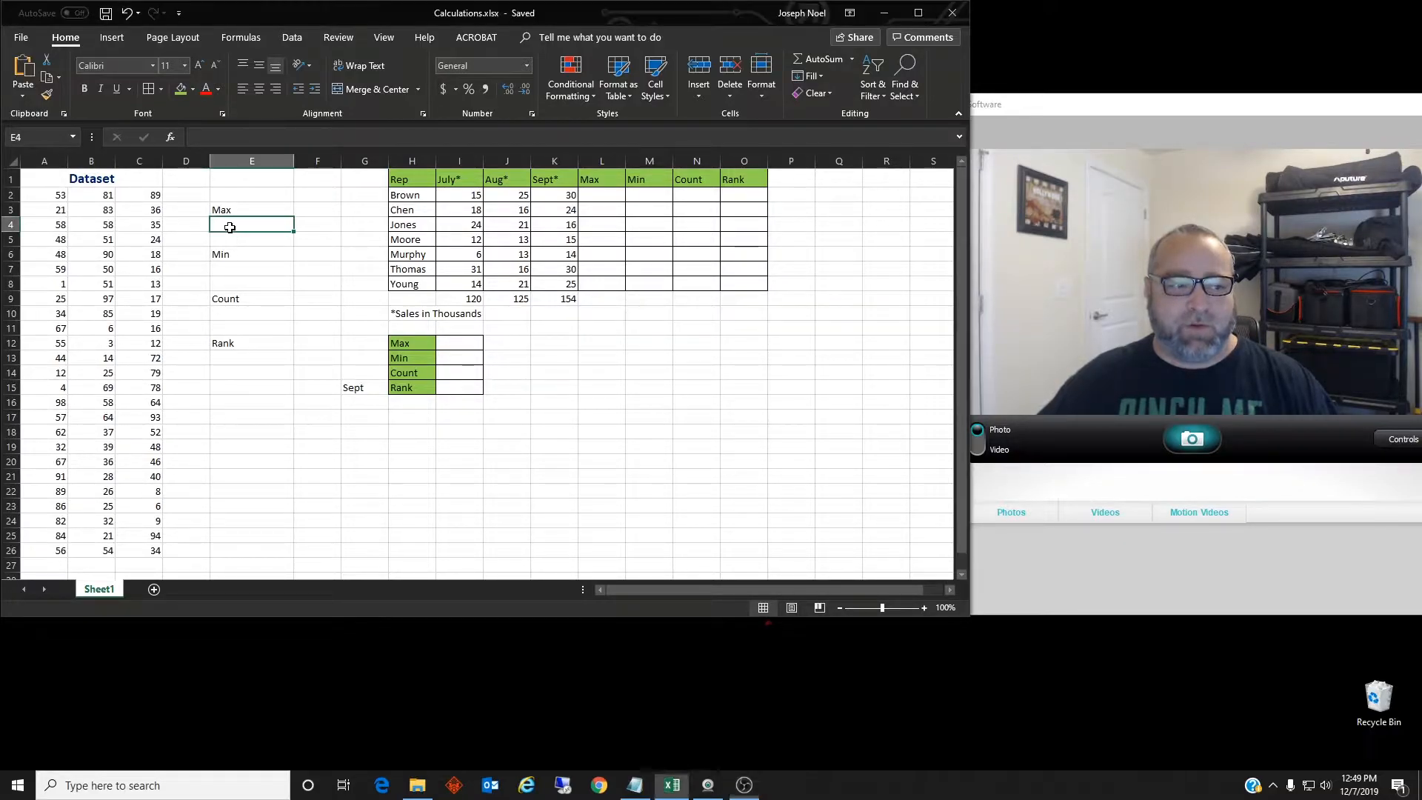
text(=Max)
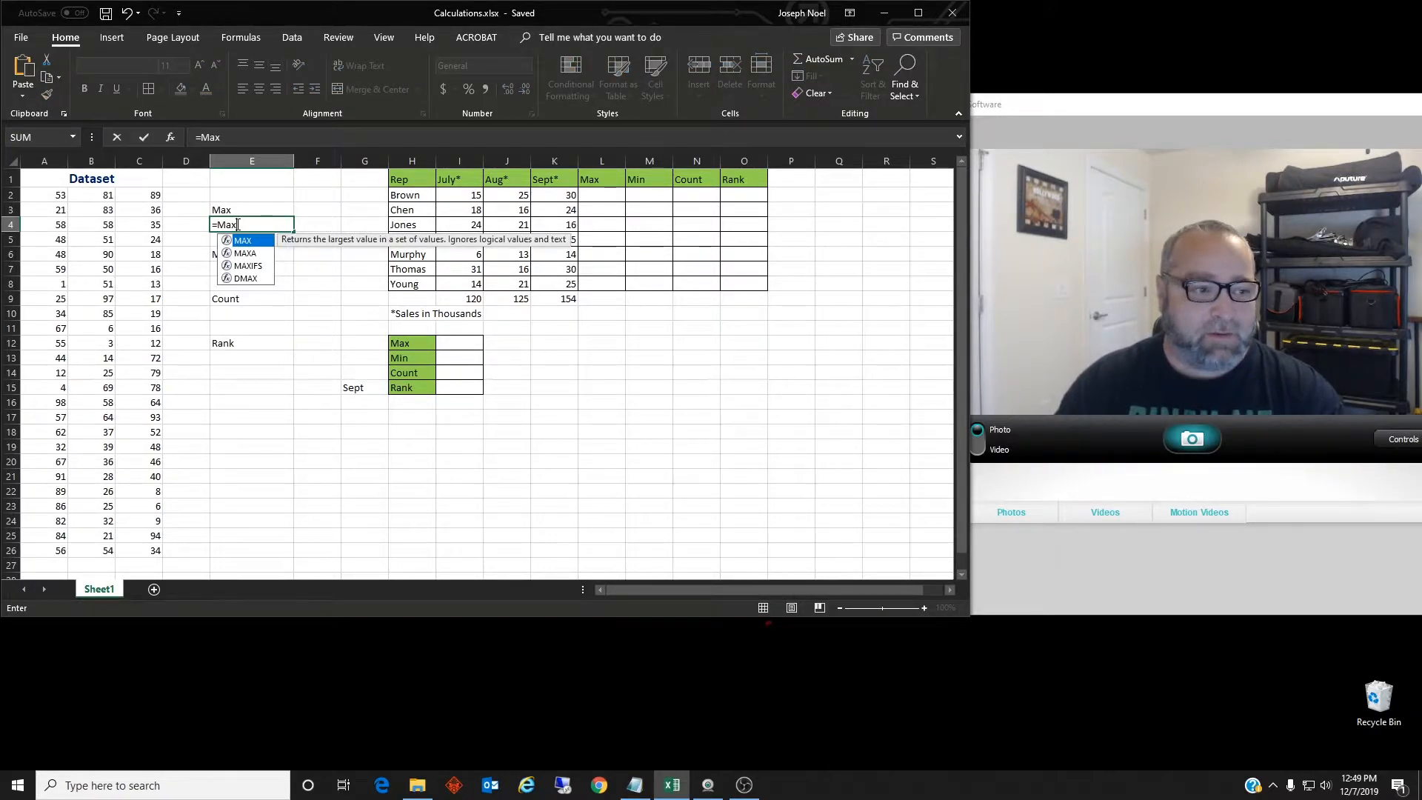
key(Tab)
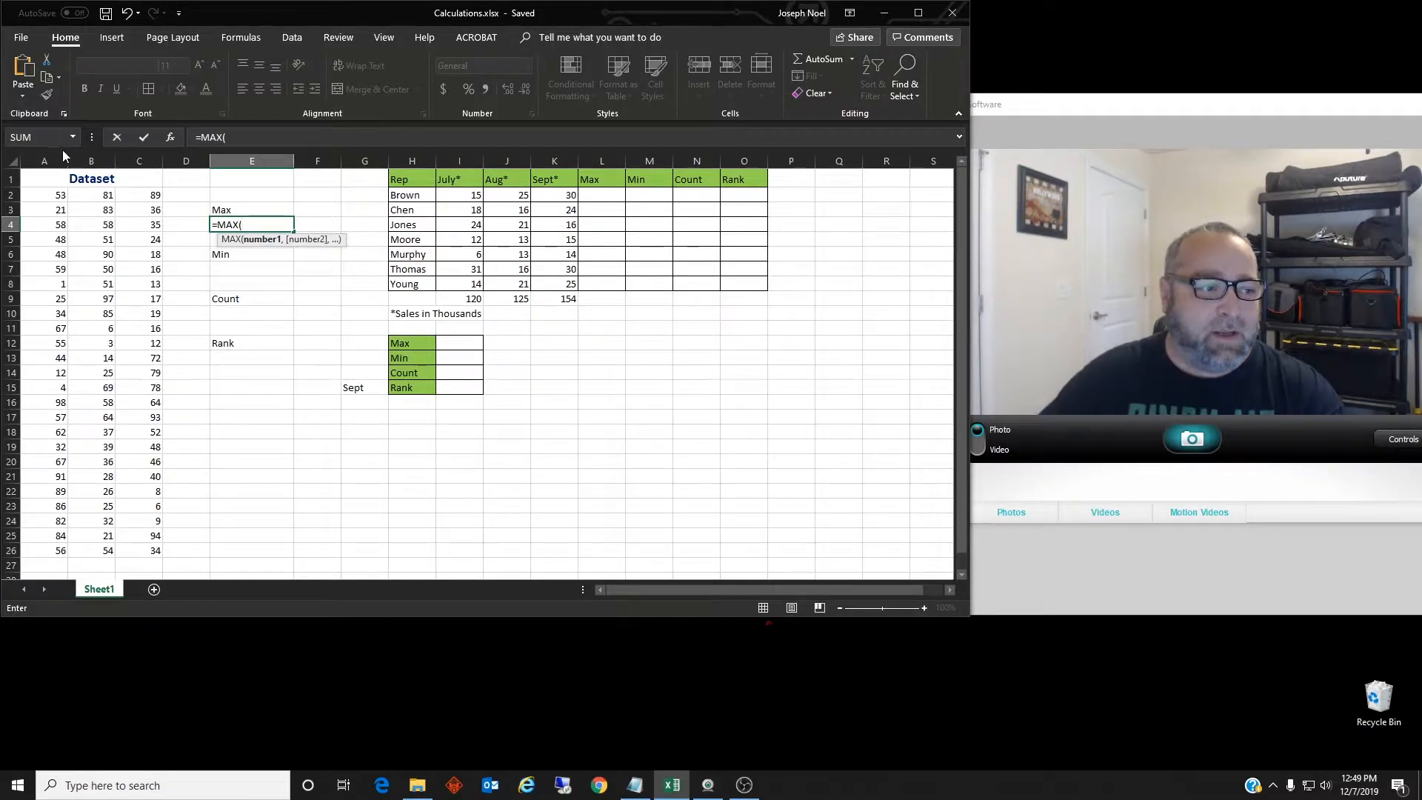
drag(52, 198, 139, 546)
key(Return)
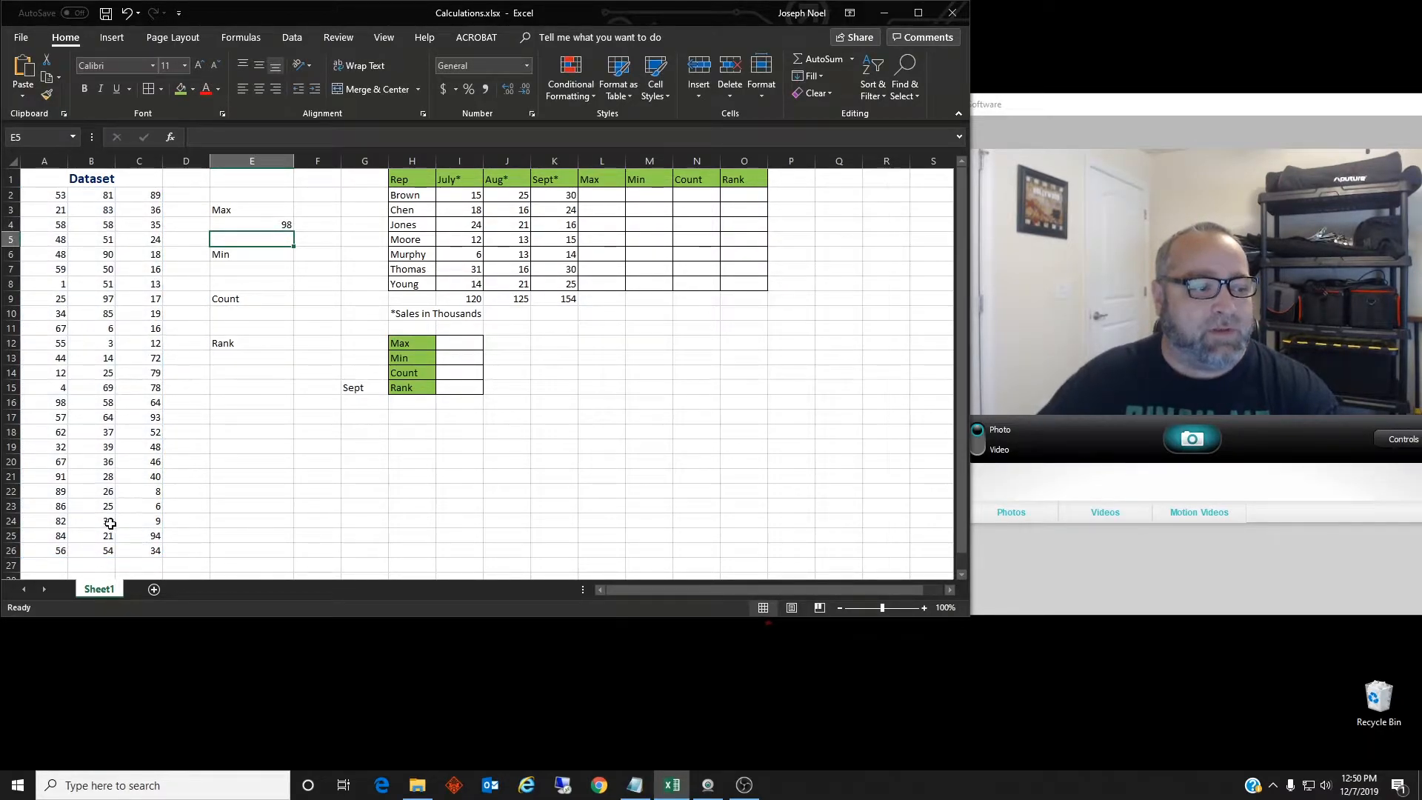
Calculate the minimum of dataset range A2:C26 in cell E7 with the MIN function.
click(238, 273)
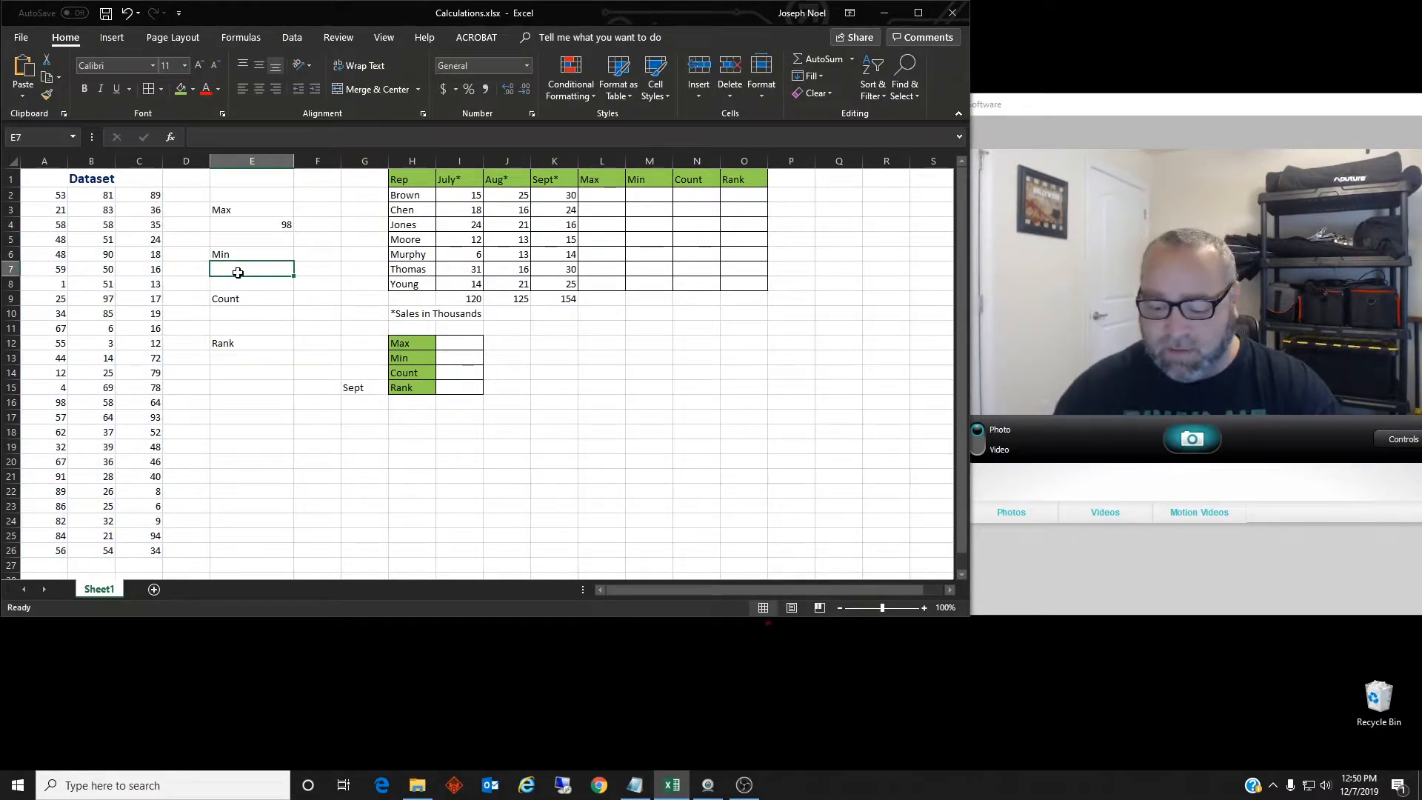
text(=)
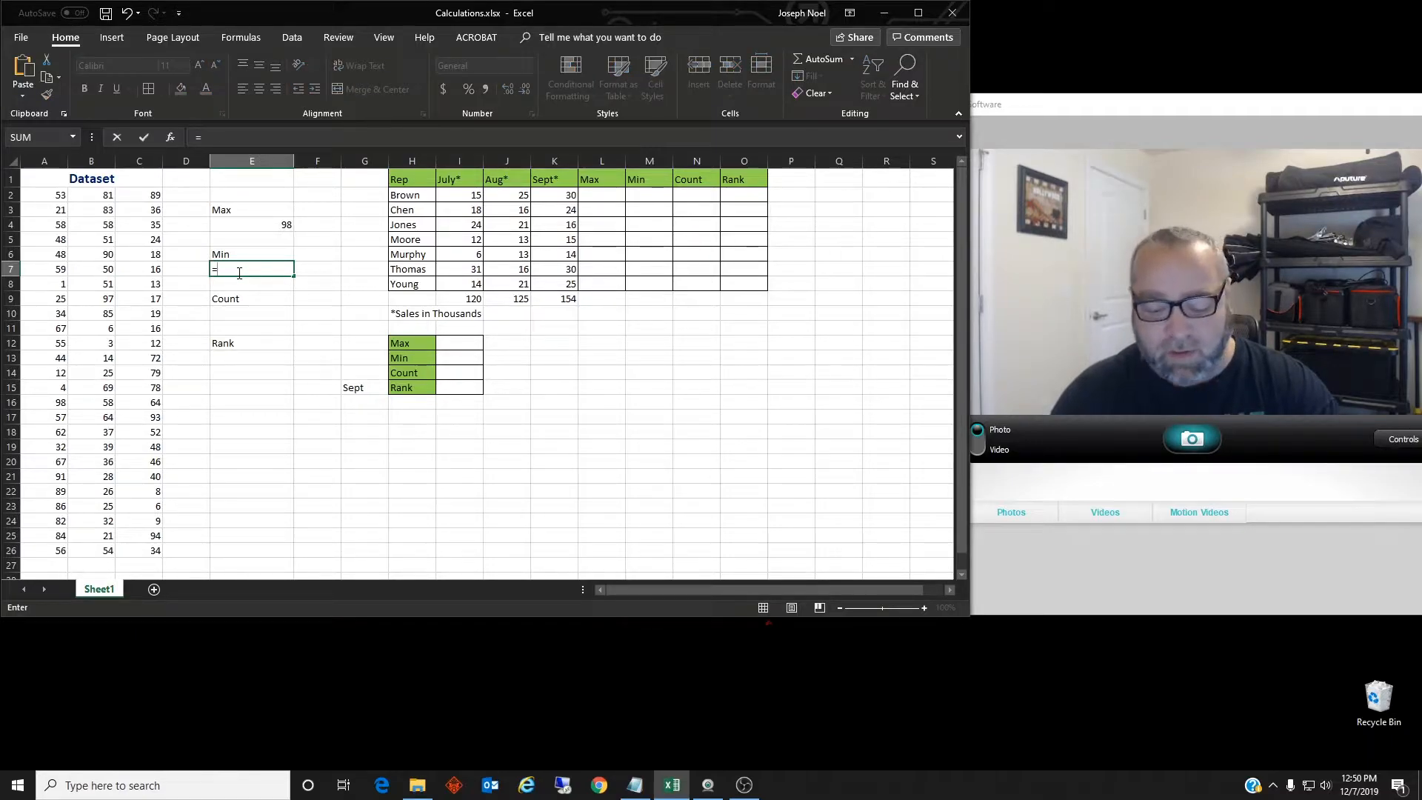
text(Min()
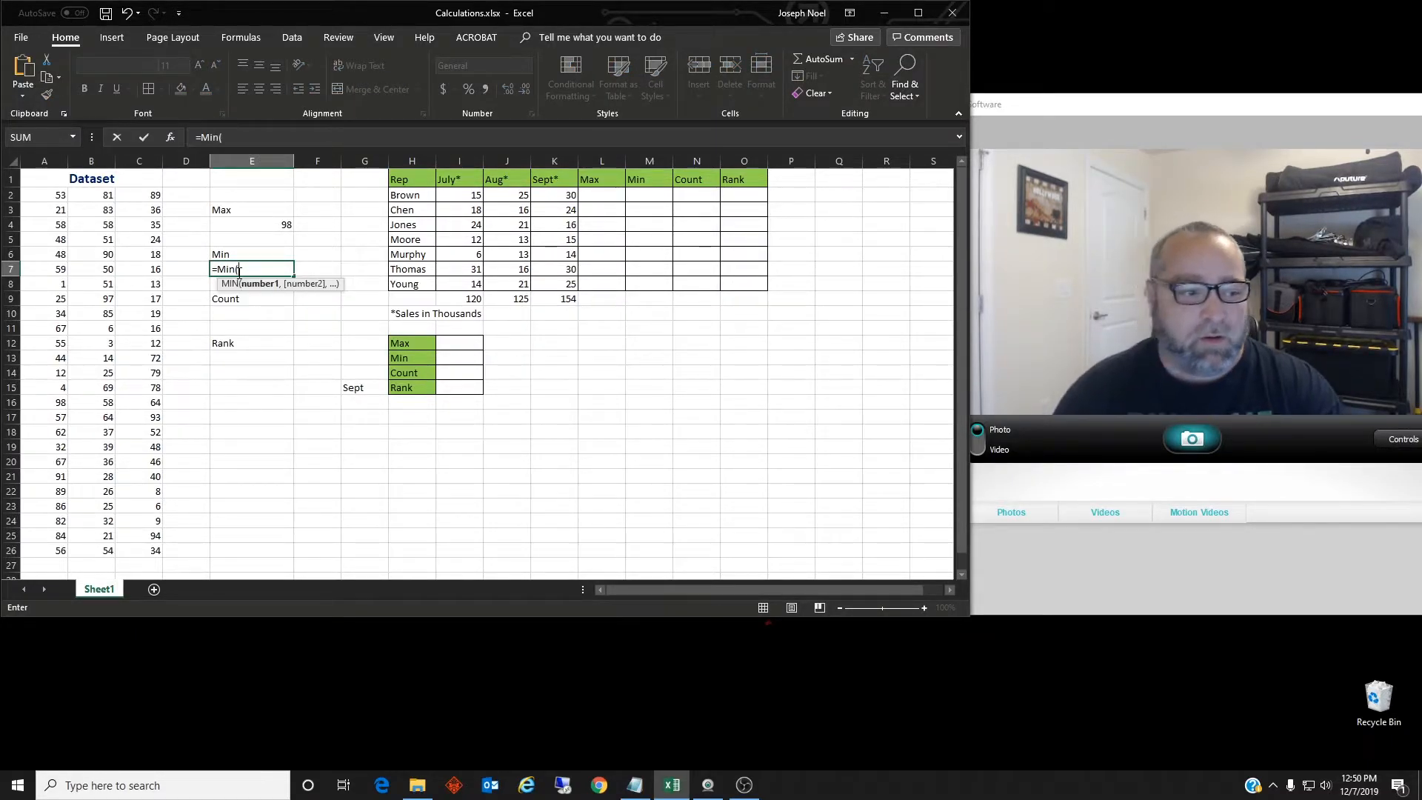
drag(61, 200, 142, 550)
key(Return)
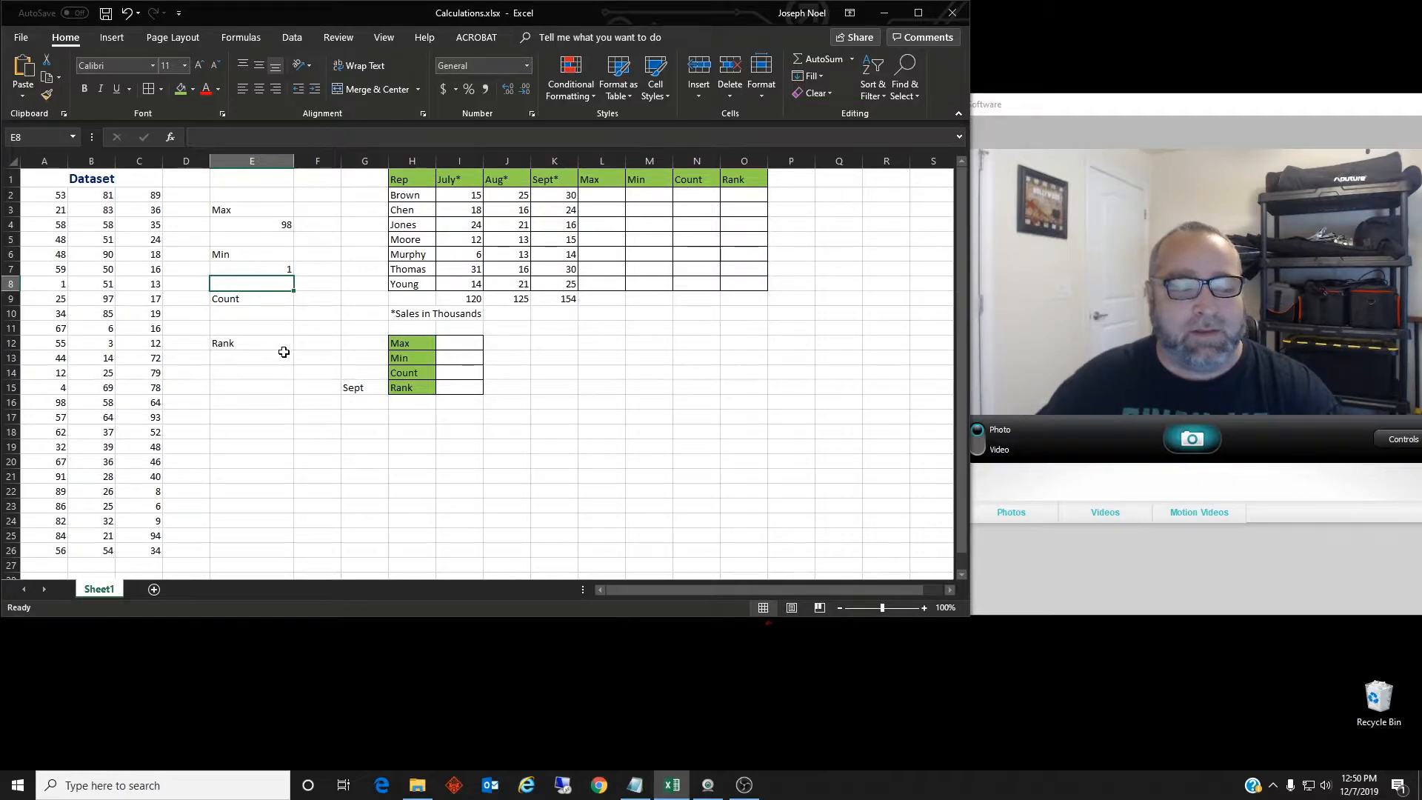
Count the numbers in dataset range A2:C26 in cell E10 with the COUNT function.
click(265, 314)
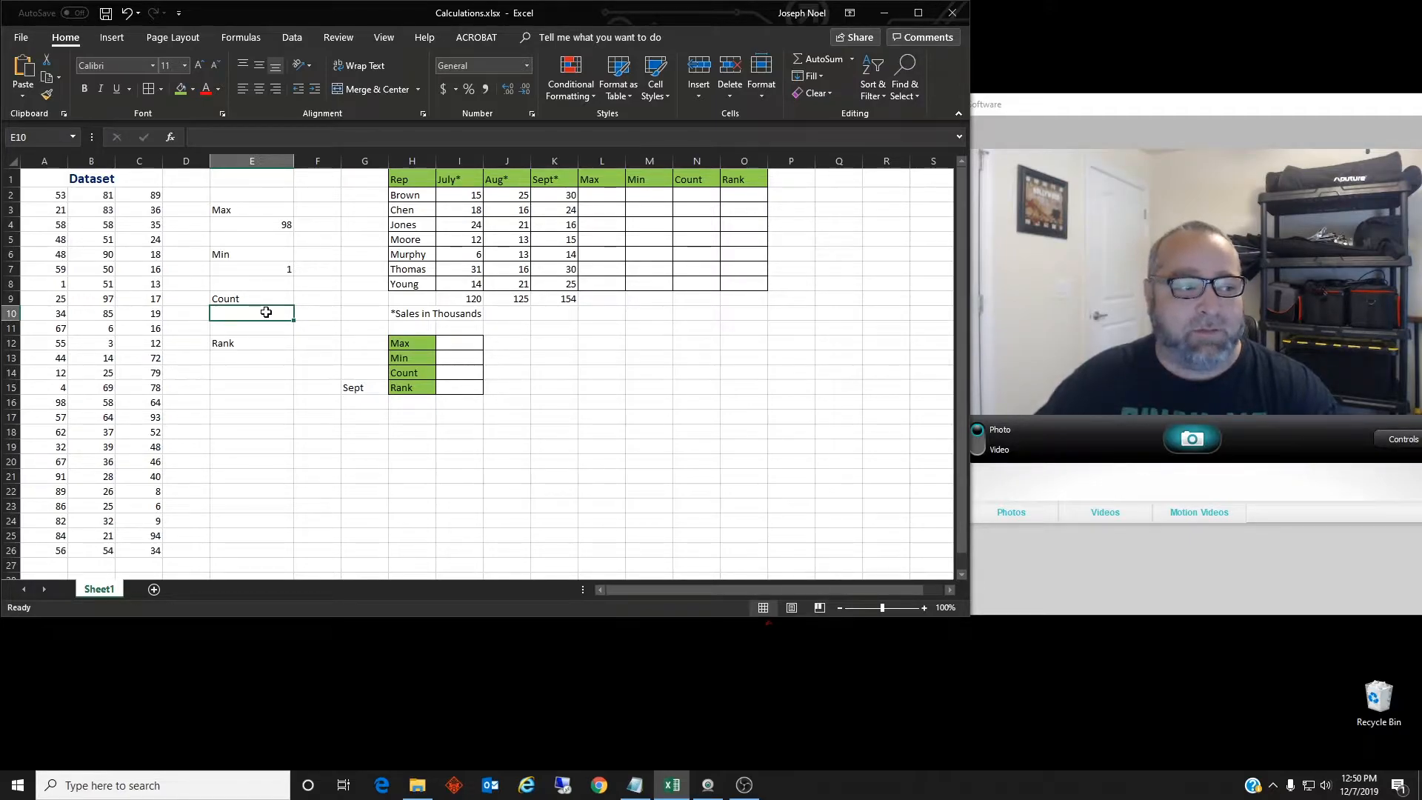
text(=)
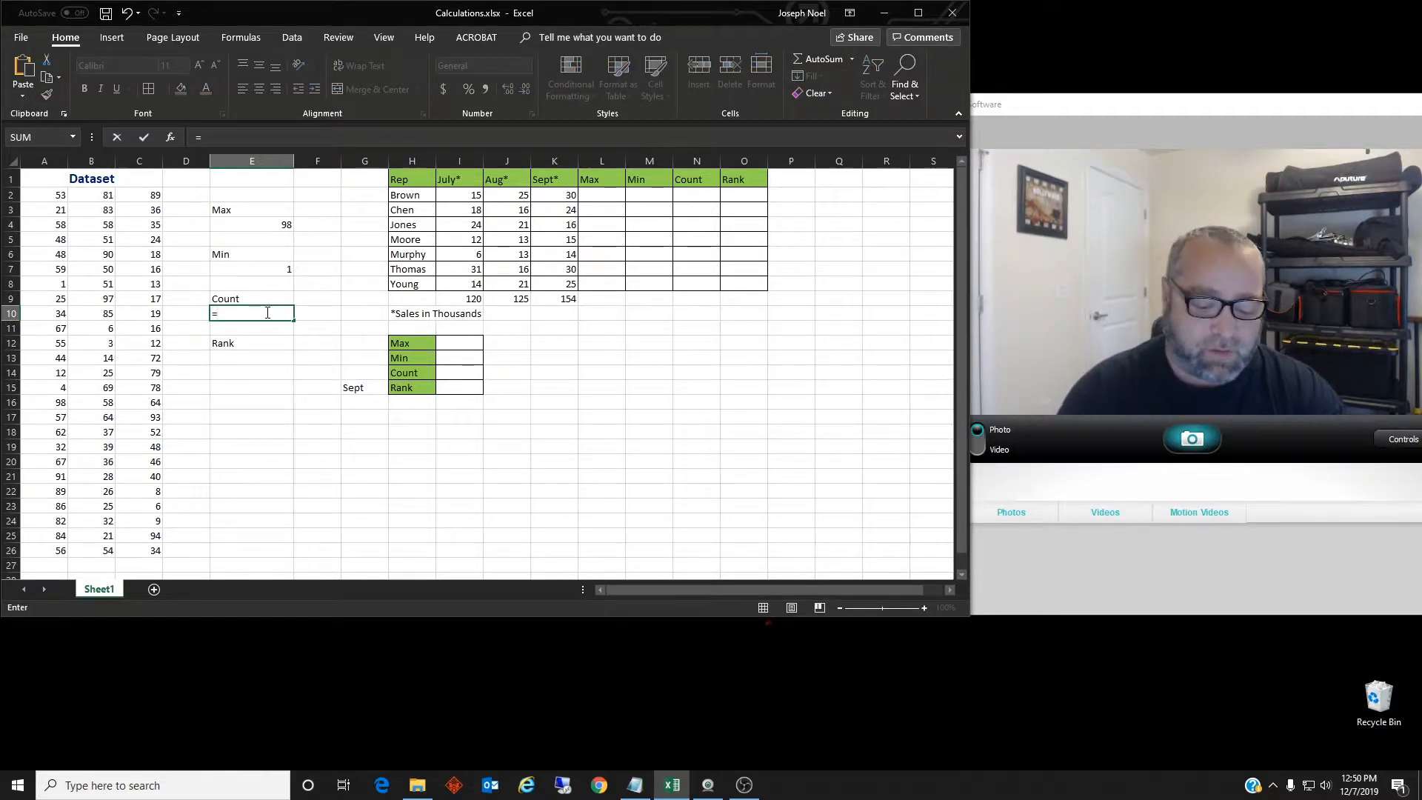
text(Count()
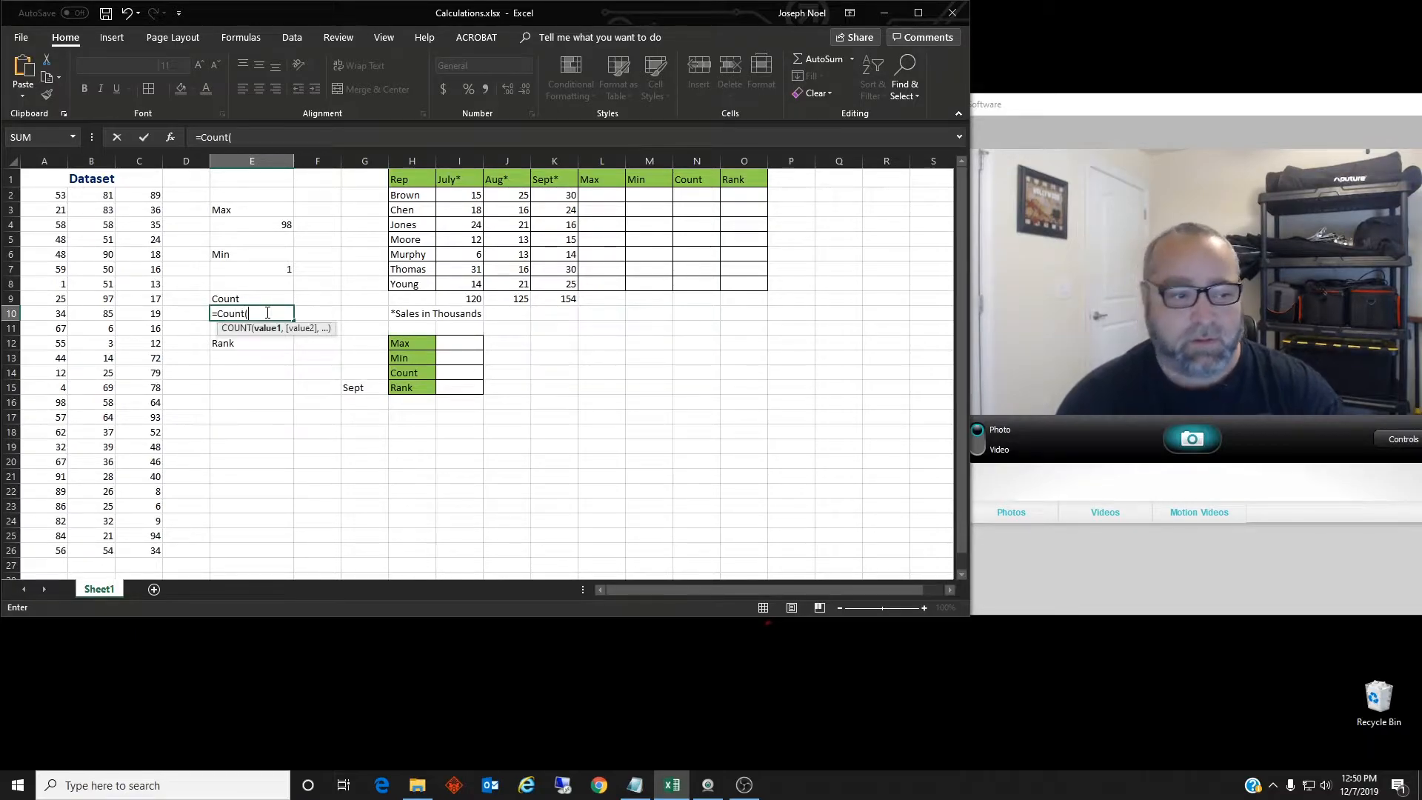
drag(55, 195, 130, 553)
key(Return)
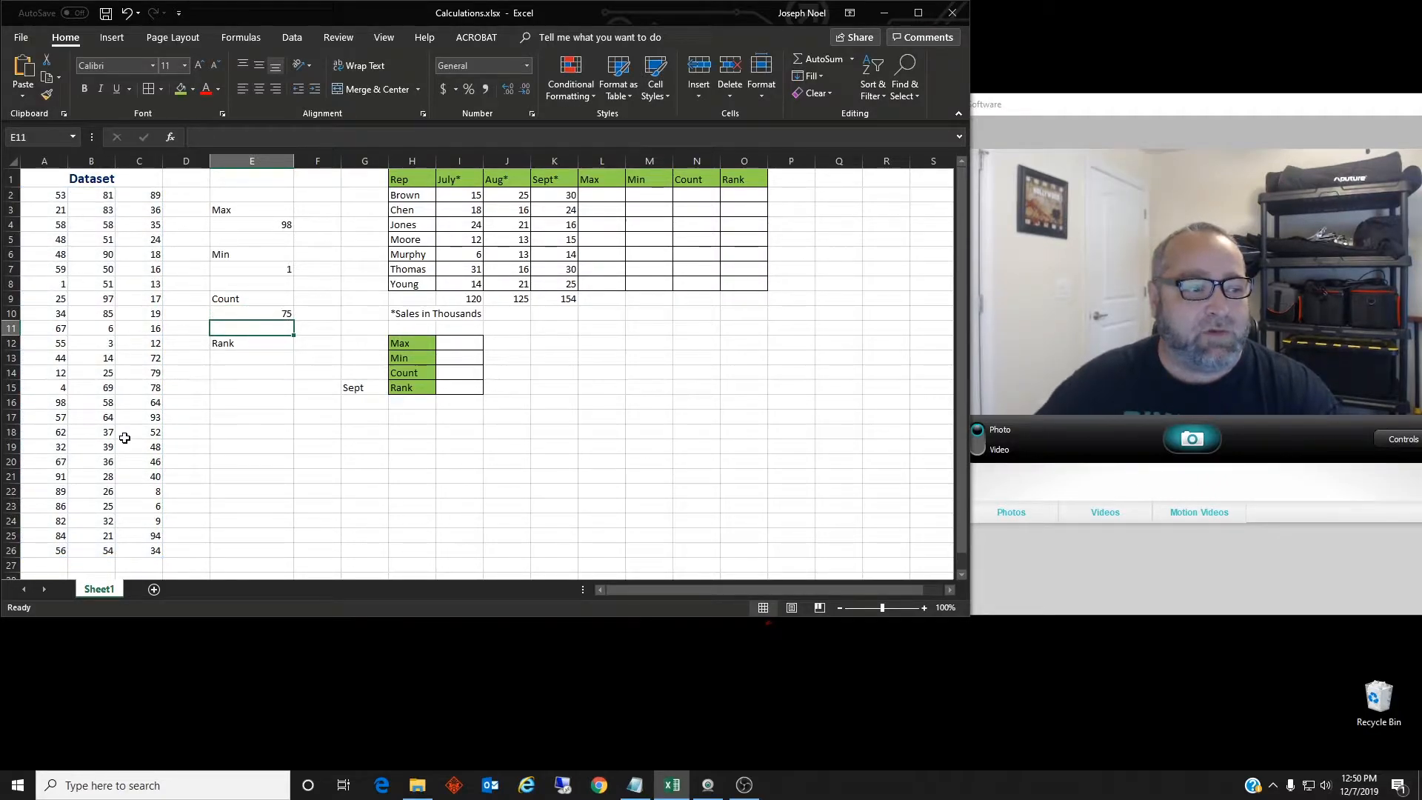
Rank the value 50 within dataset range A2:C26 in descending order (0) in cell E13 with the RANK function.
click(255, 359)
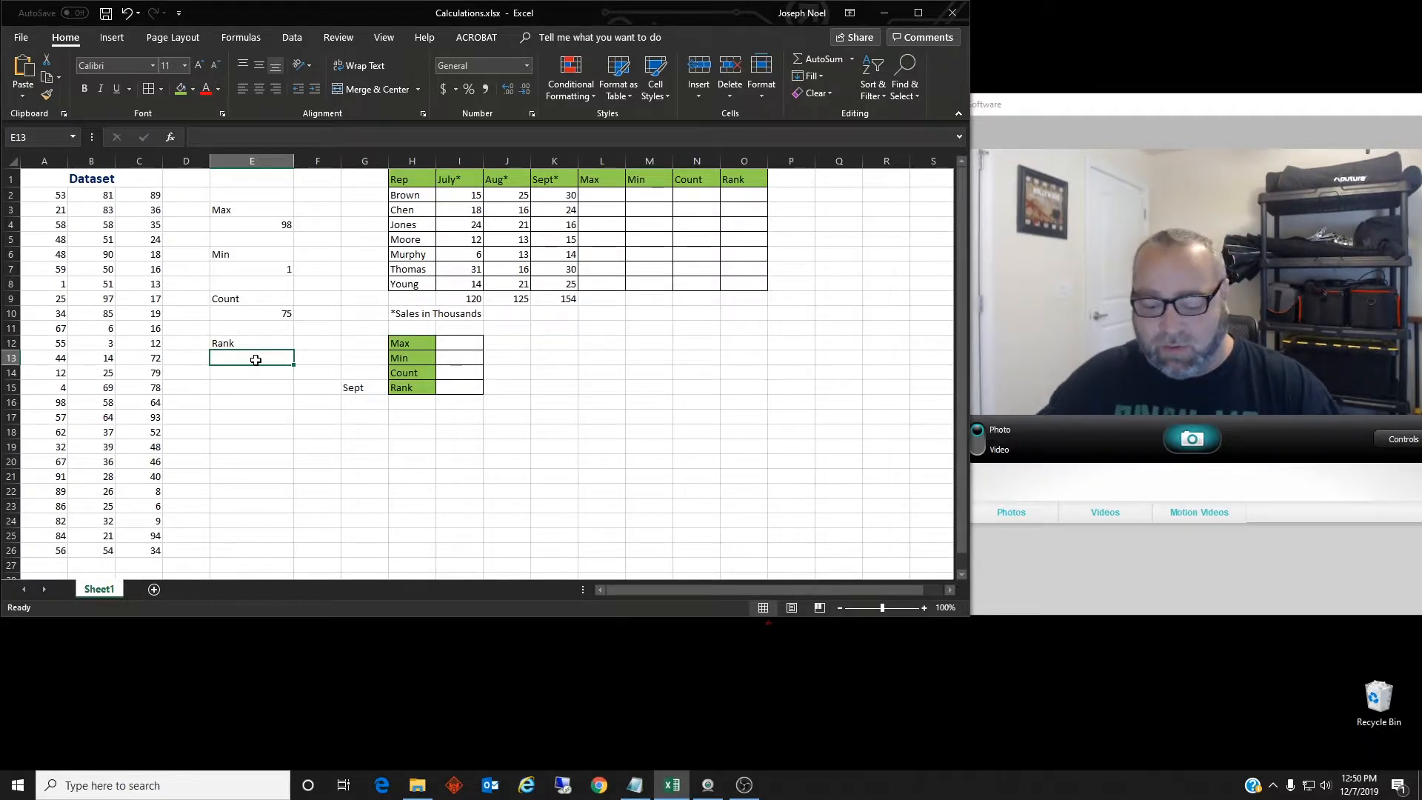
text(=R)
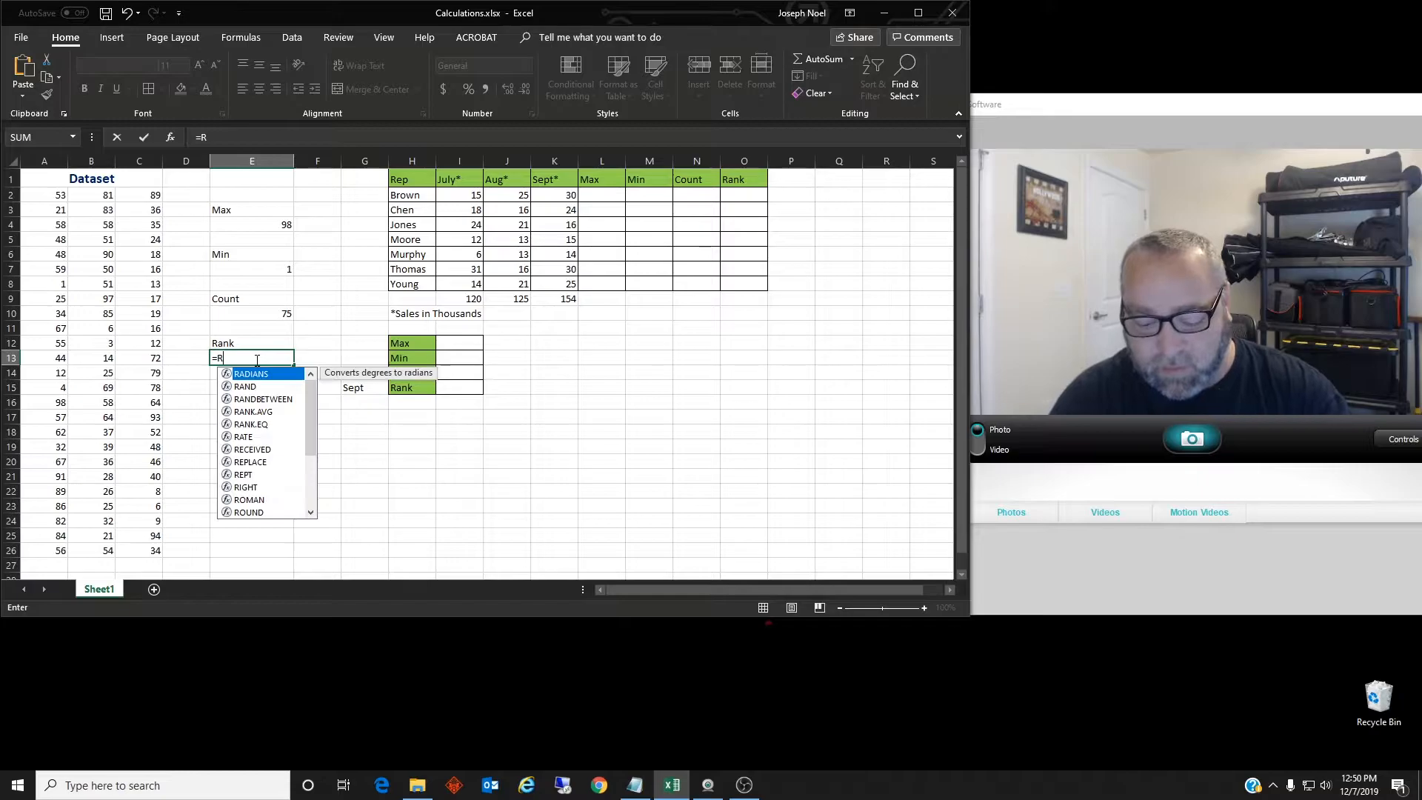
text(ank()
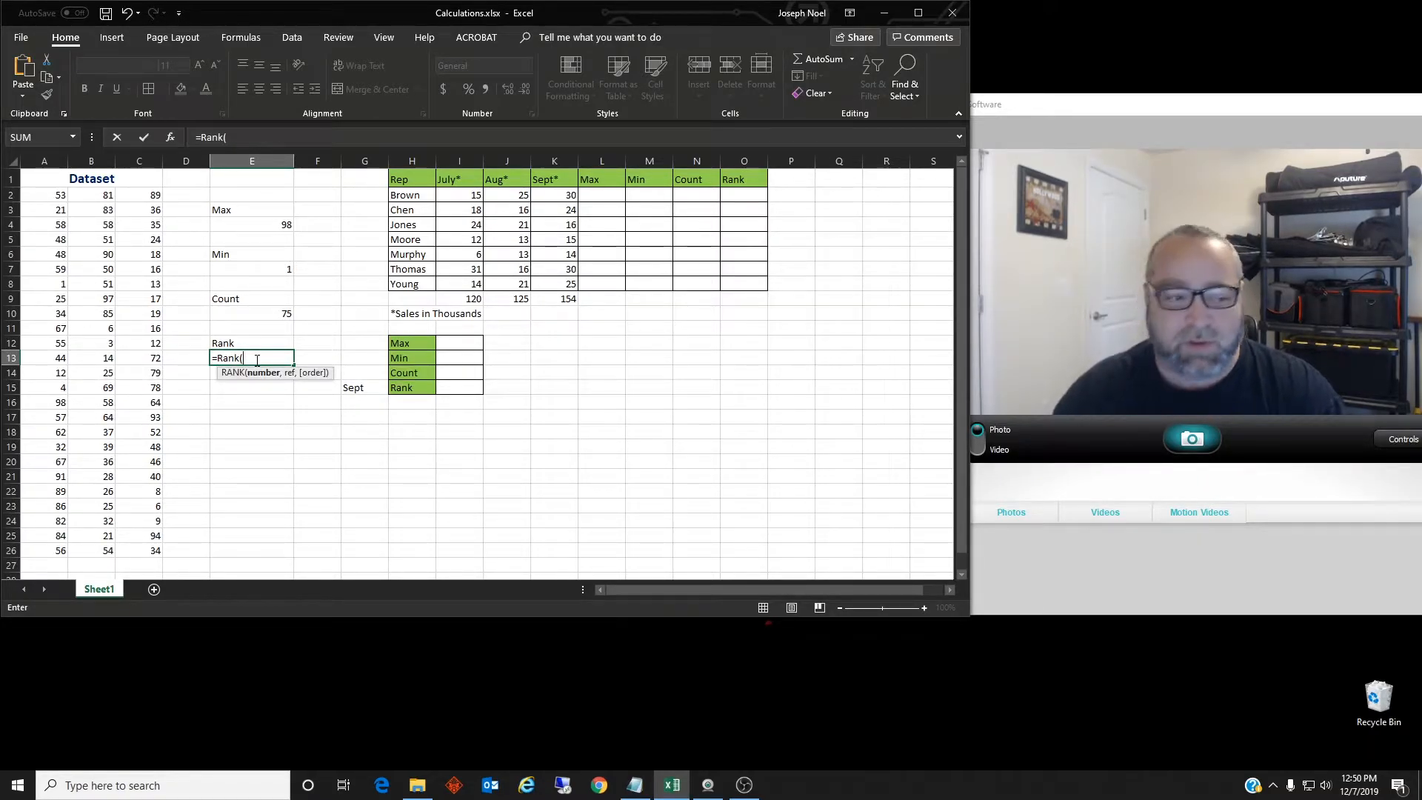
text(50)
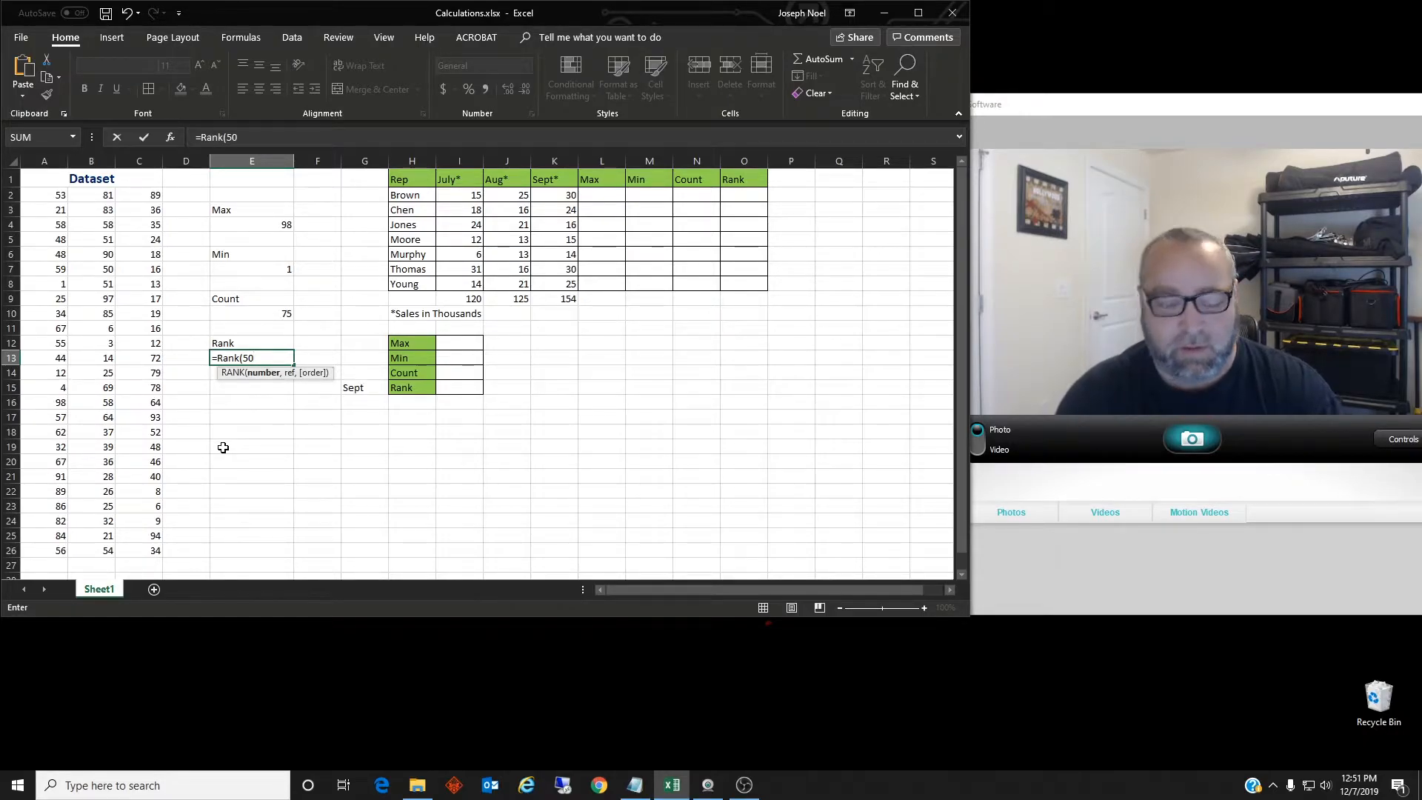
text(,)
drag(56, 196, 149, 548)
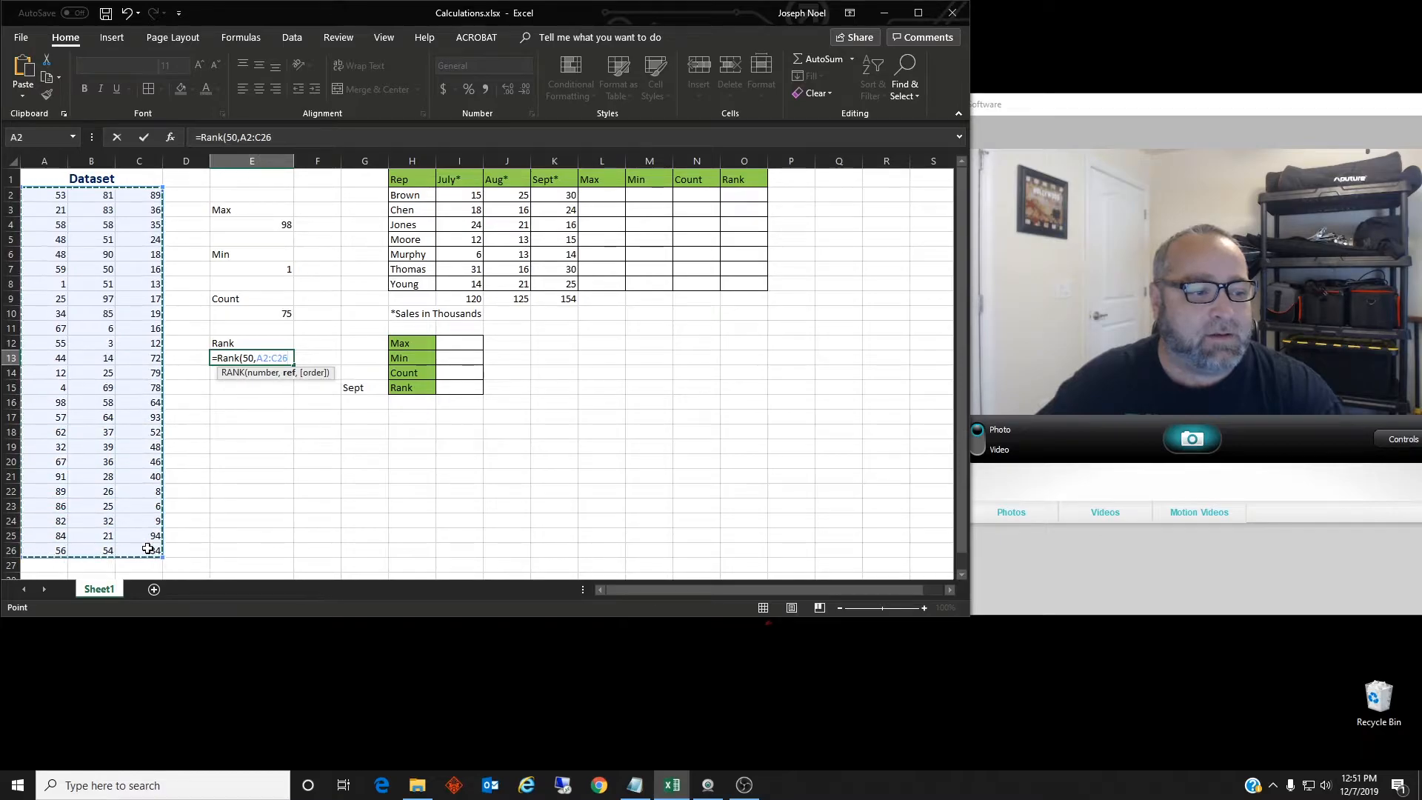
text(,0)
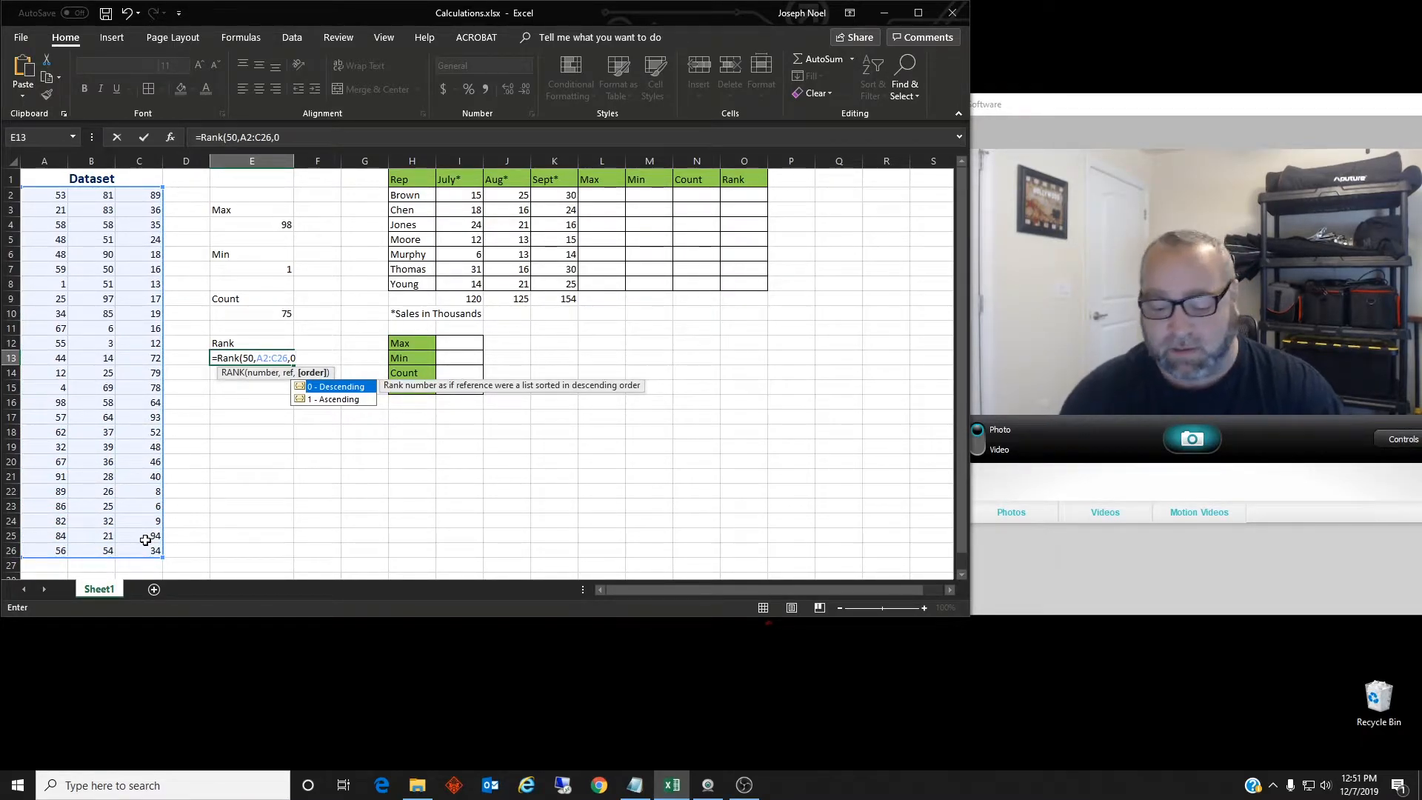
key(Return)
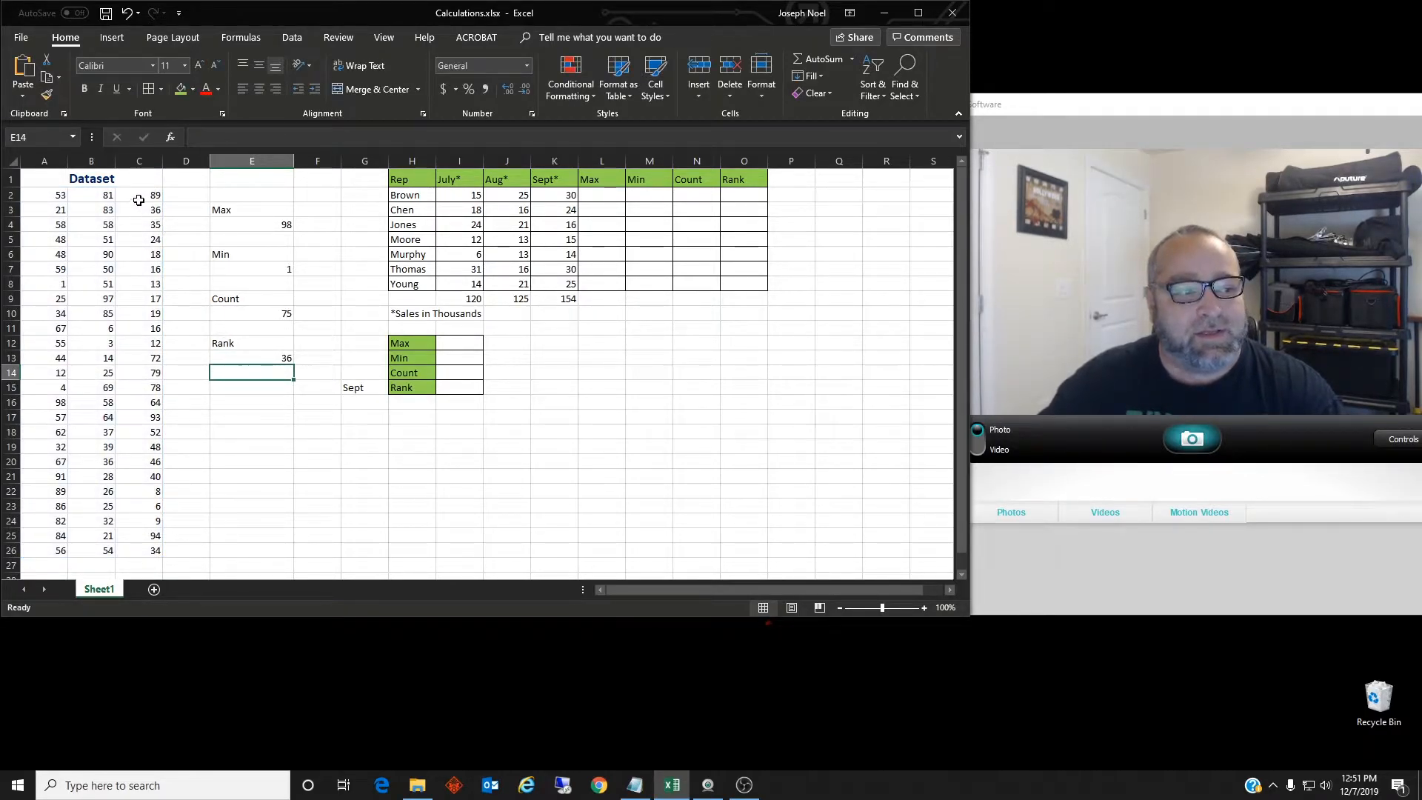
click(271, 356)
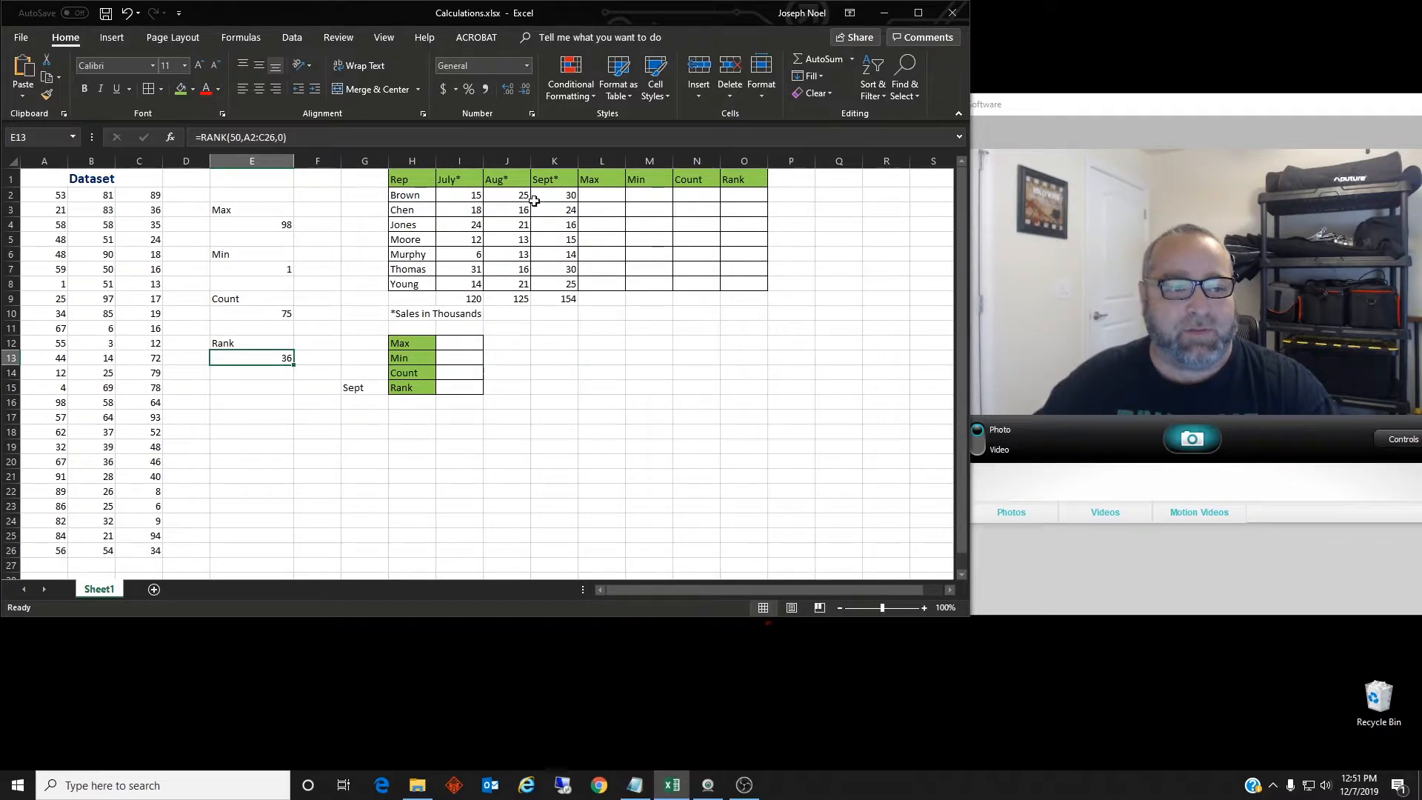
Enter =MAX(I2:K2) in cell L2 to get the first rep's highest monthly sales.
click(591, 193)
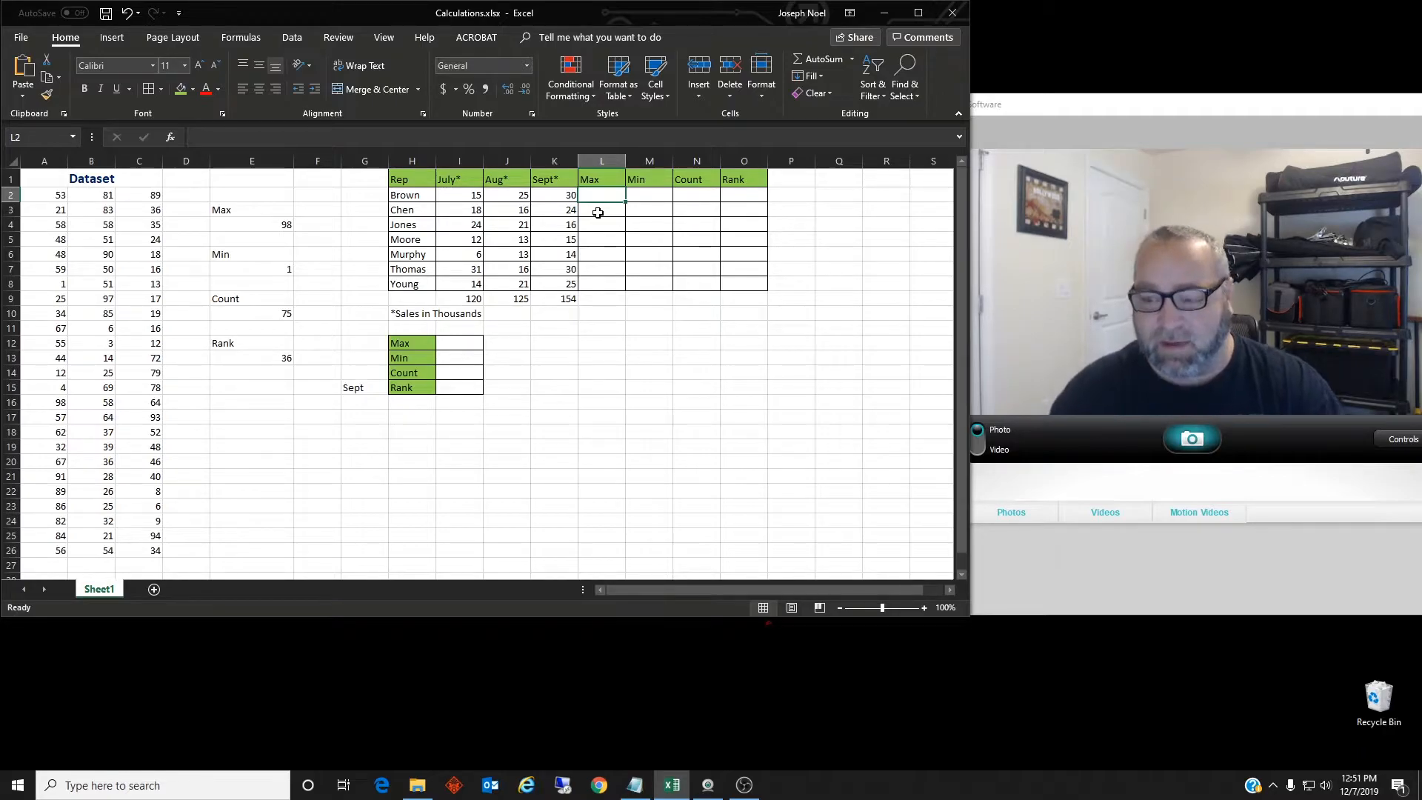
text(=)
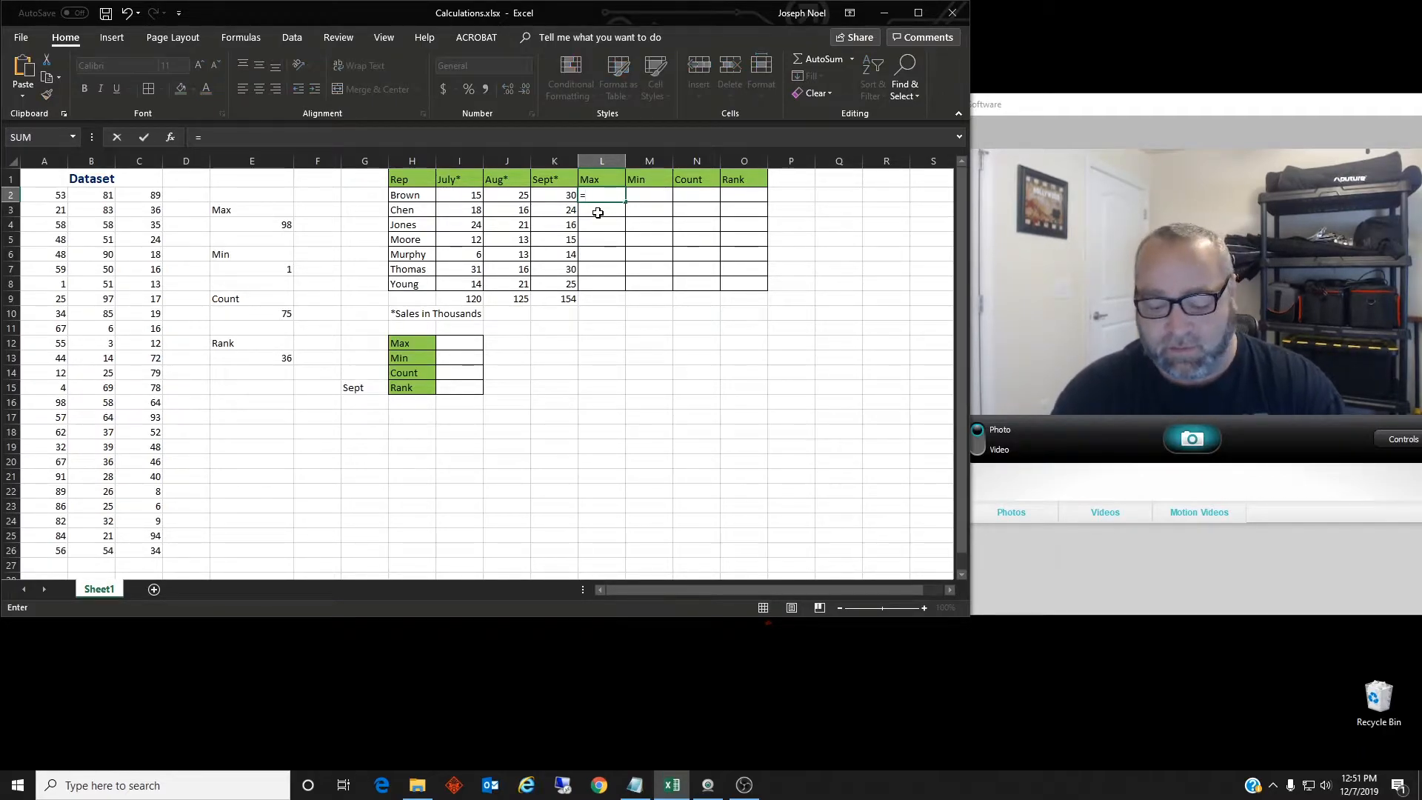
text(Max()
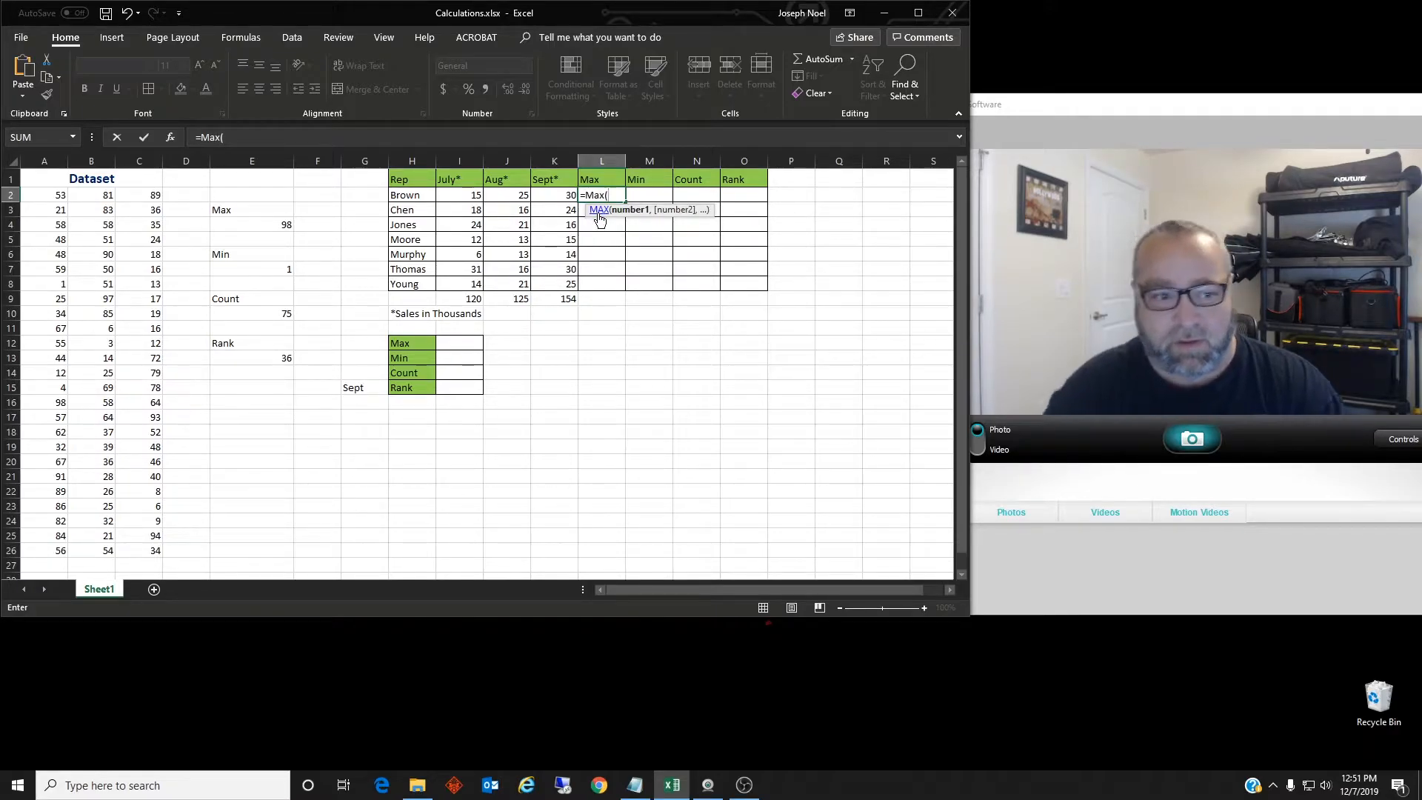
drag(472, 193, 549, 194)
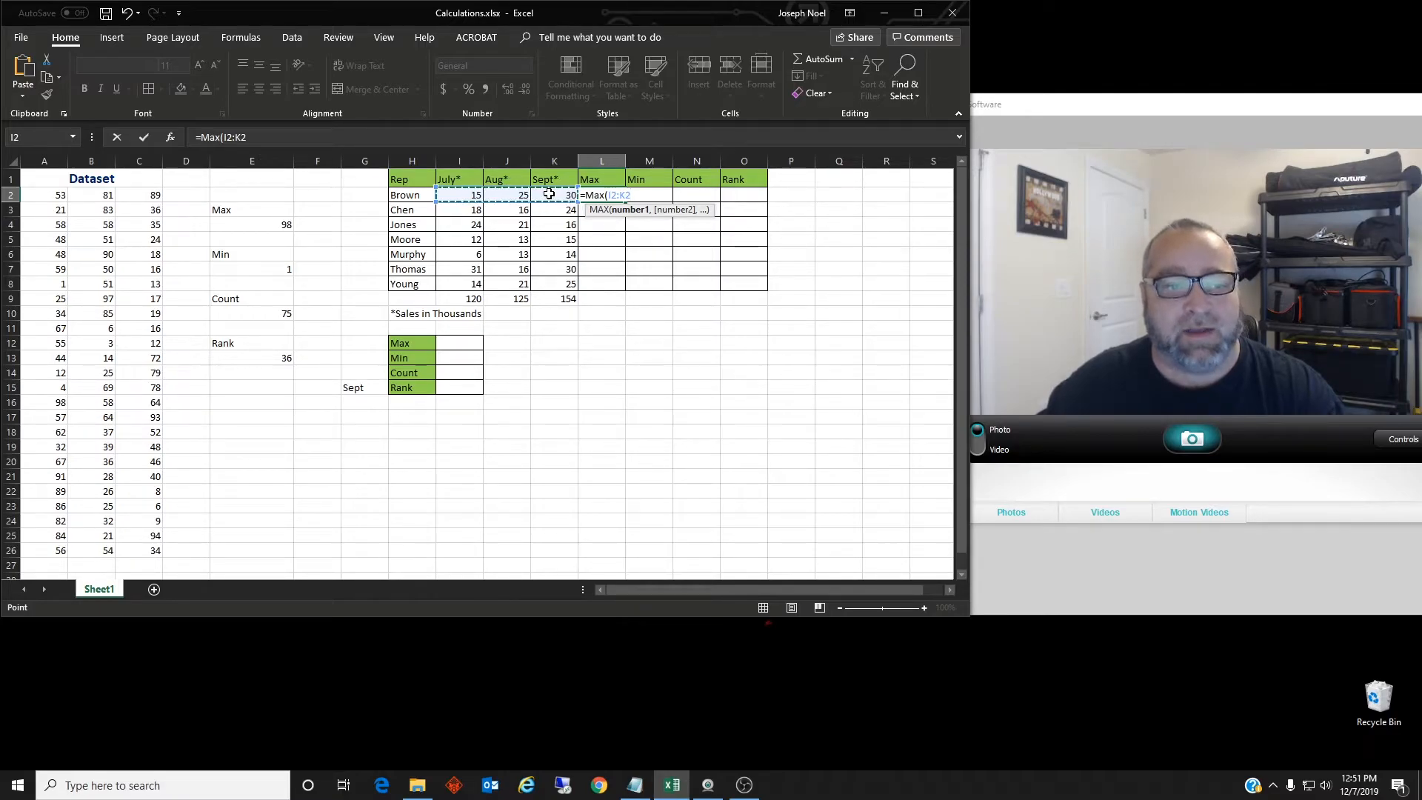
text())
key(Return)
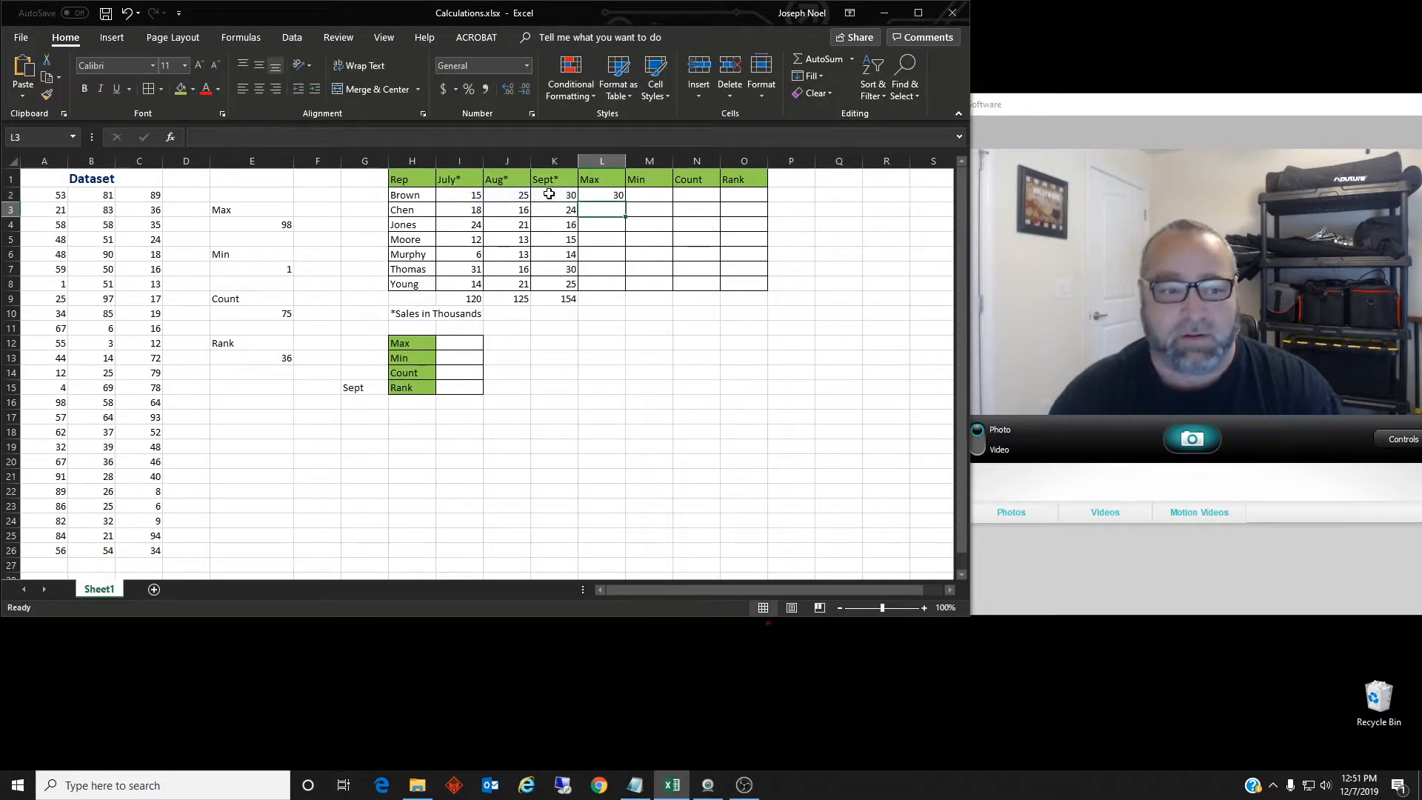
Enter =MIN(I2:K2) in cell M2 to get the first rep's lowest monthly sales.
click(656, 196)
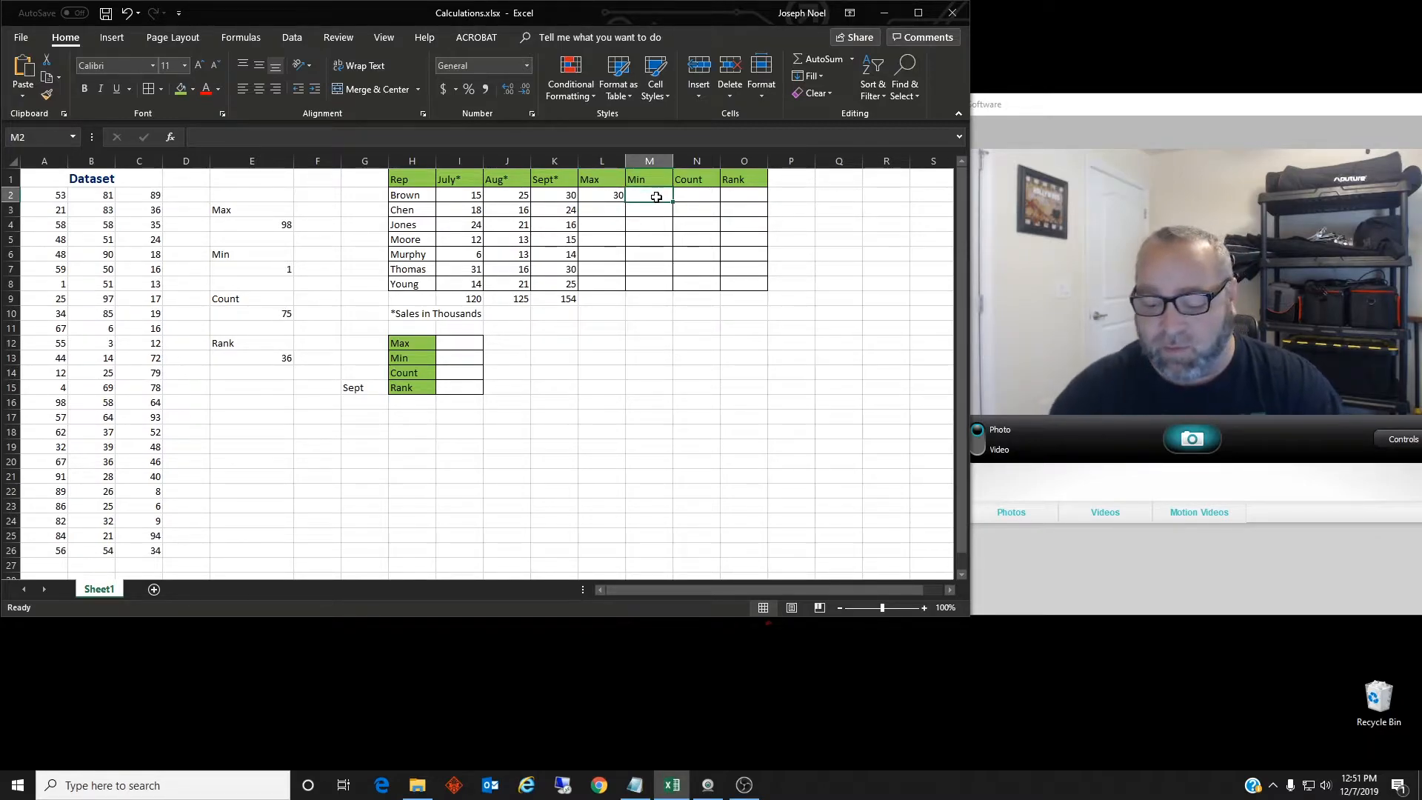
text(=)
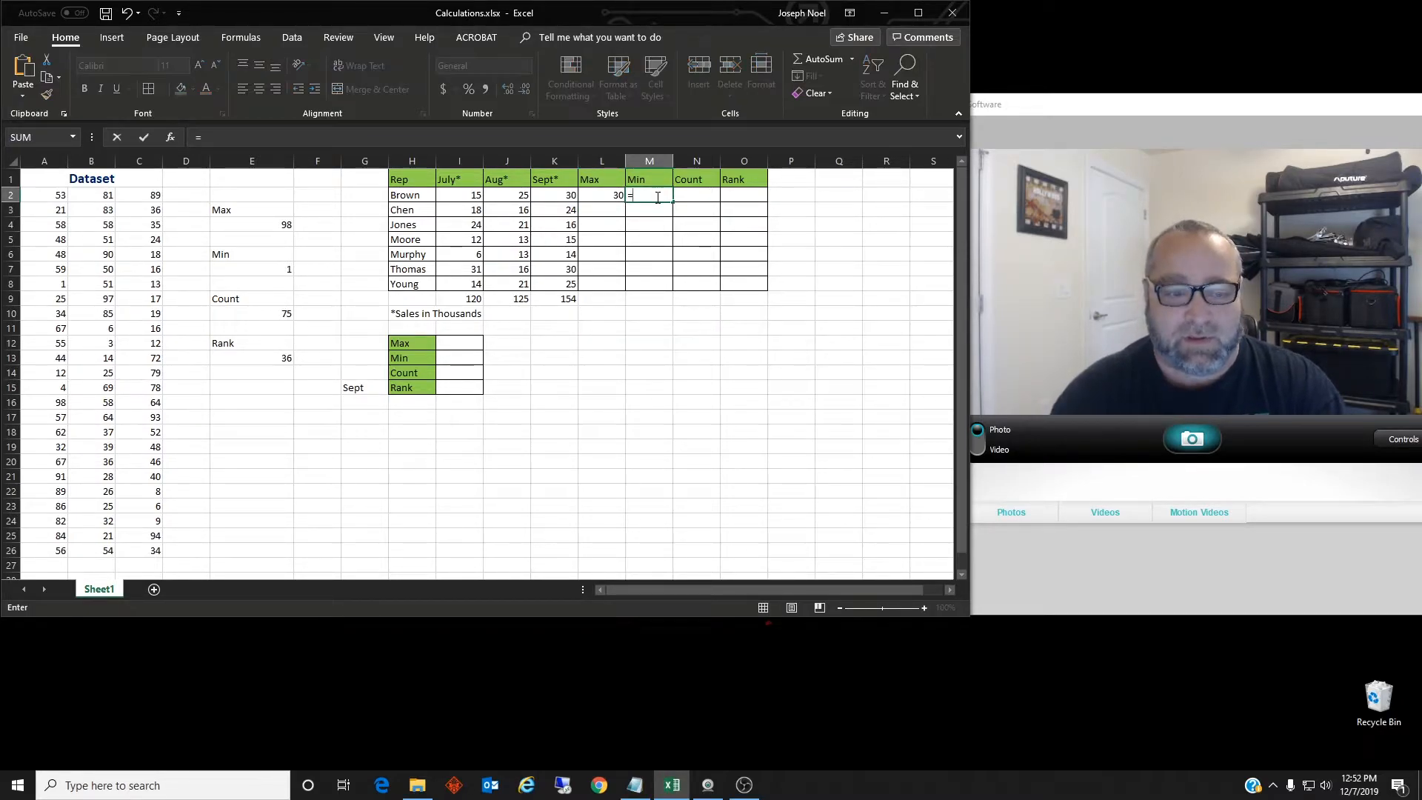
text(Min()
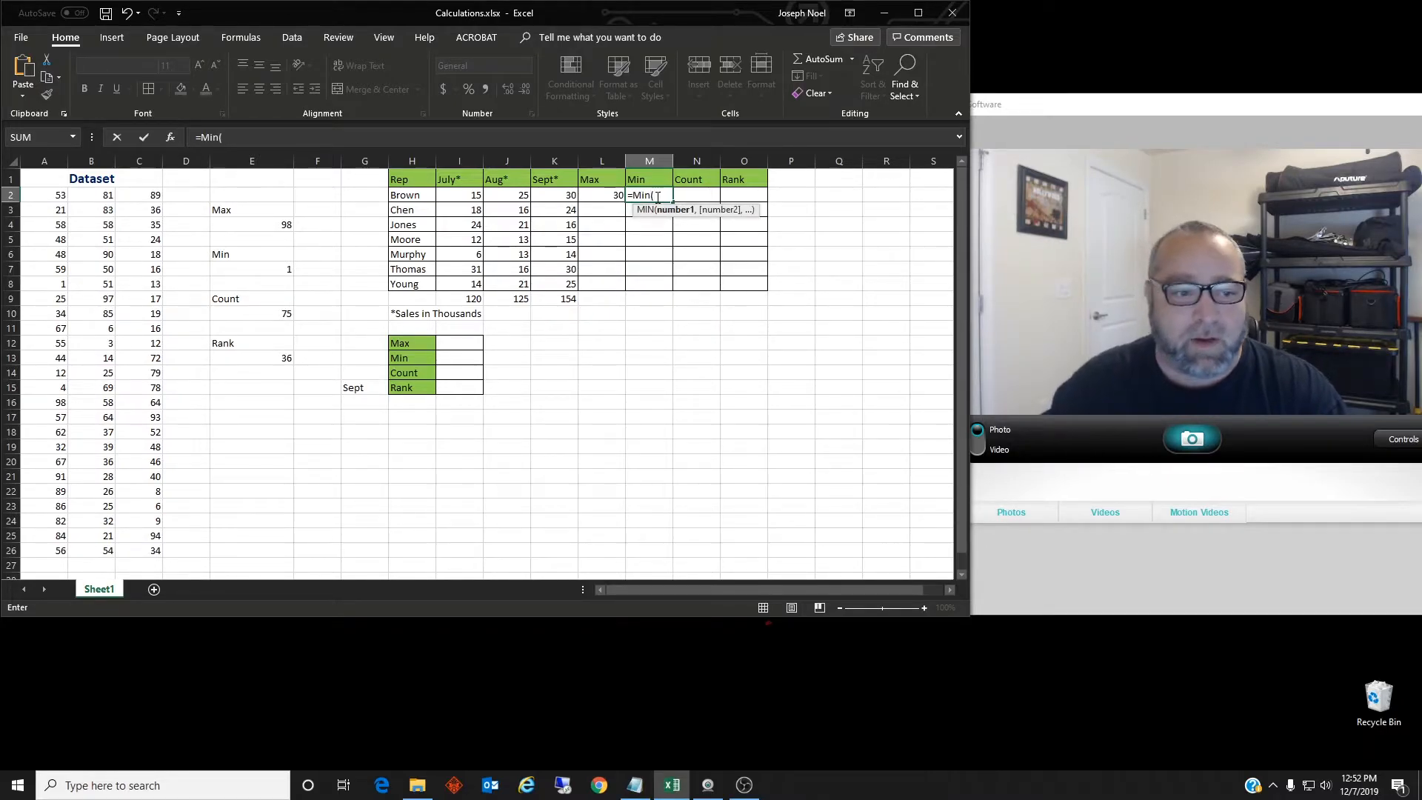
drag(475, 196, 553, 195)
text())
key(Return)
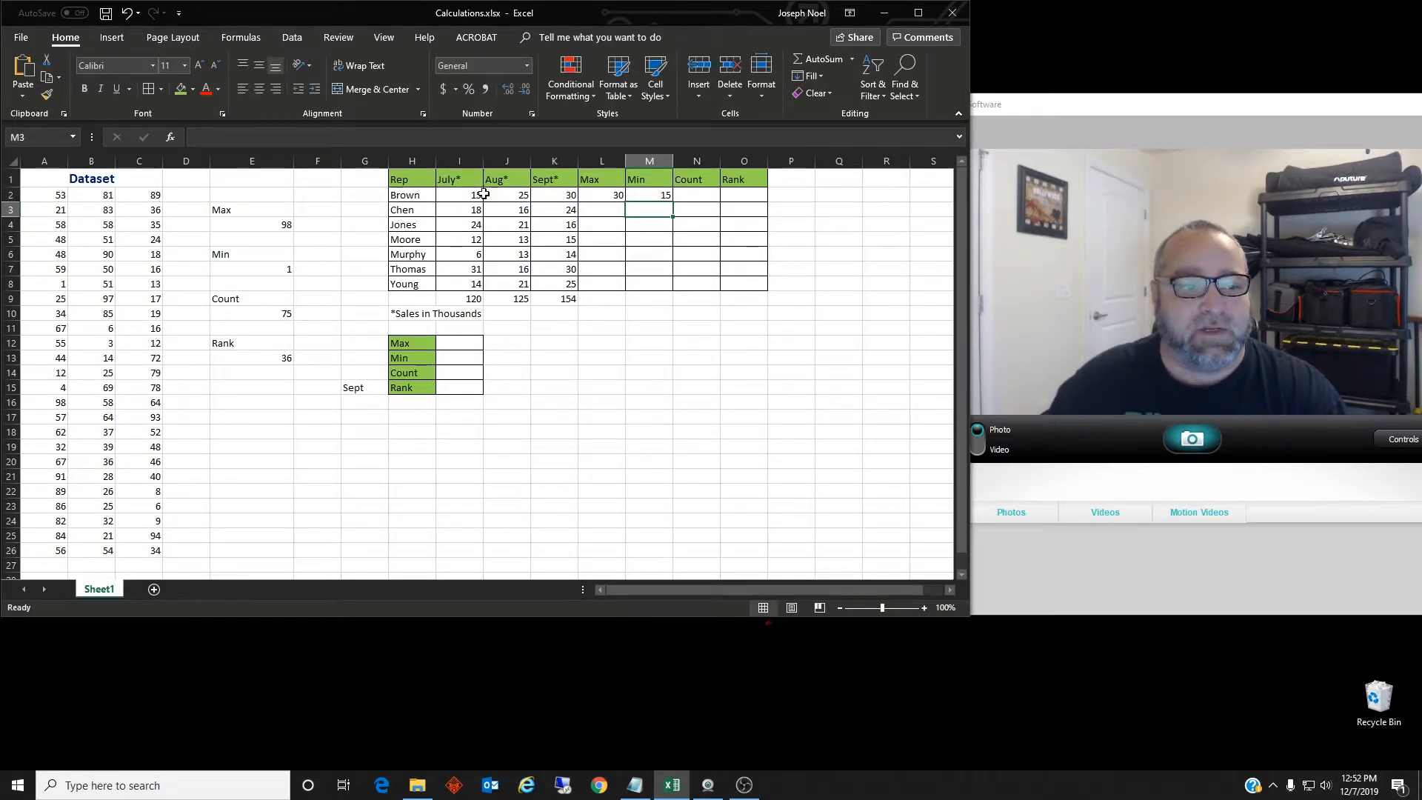
Enter =COUNT(I2:K2) in cell N2 to count the first rep's monthly sales entries.
click(696, 194)
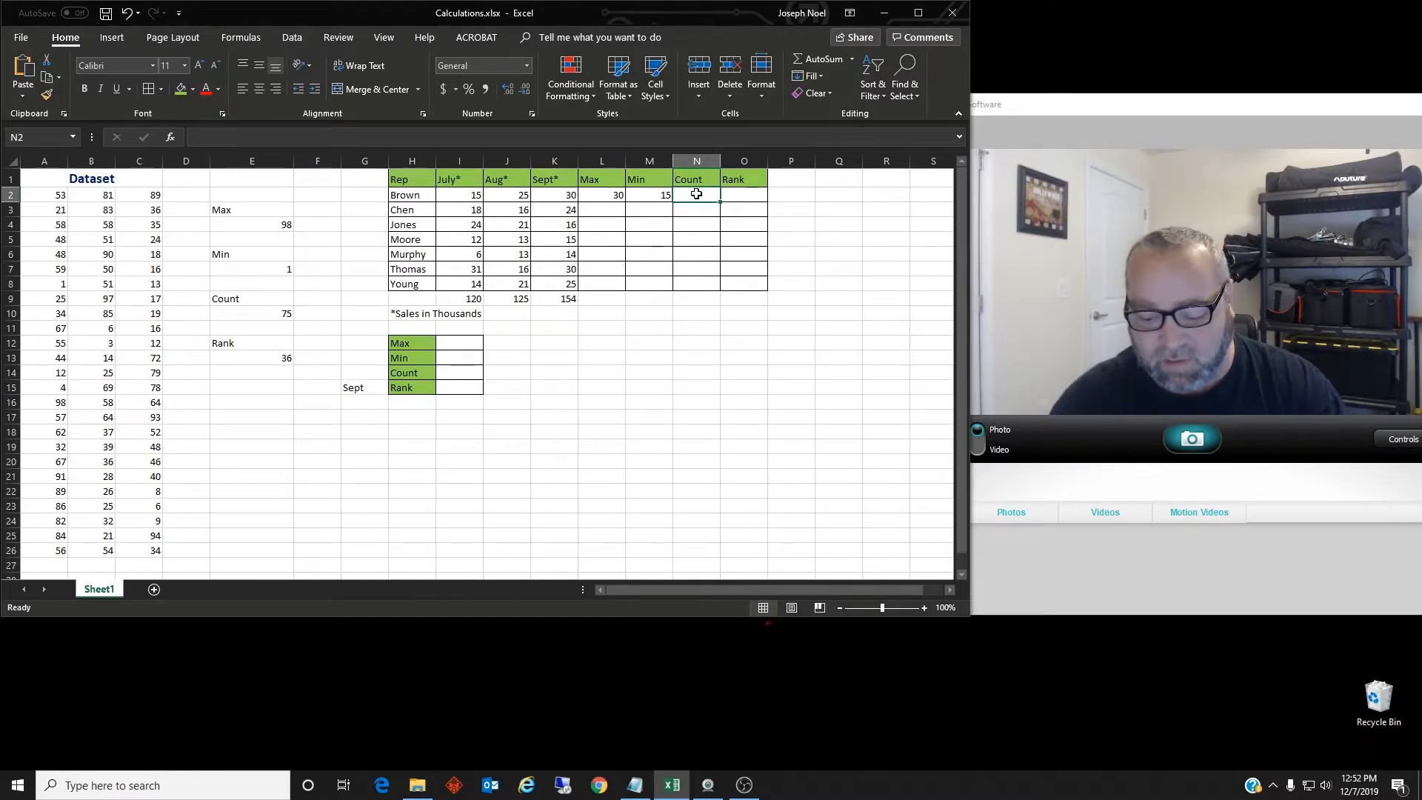
text(=Count)
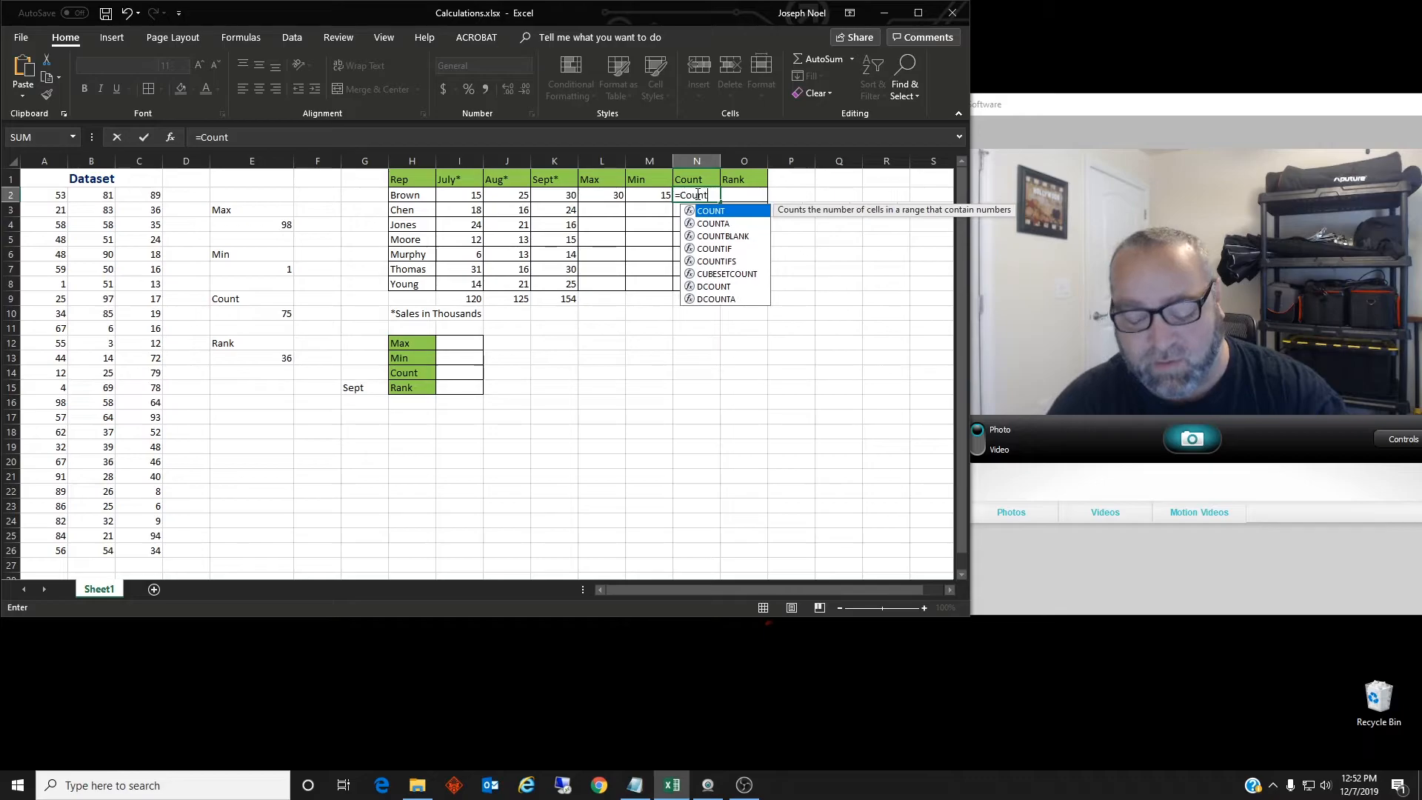
text(()
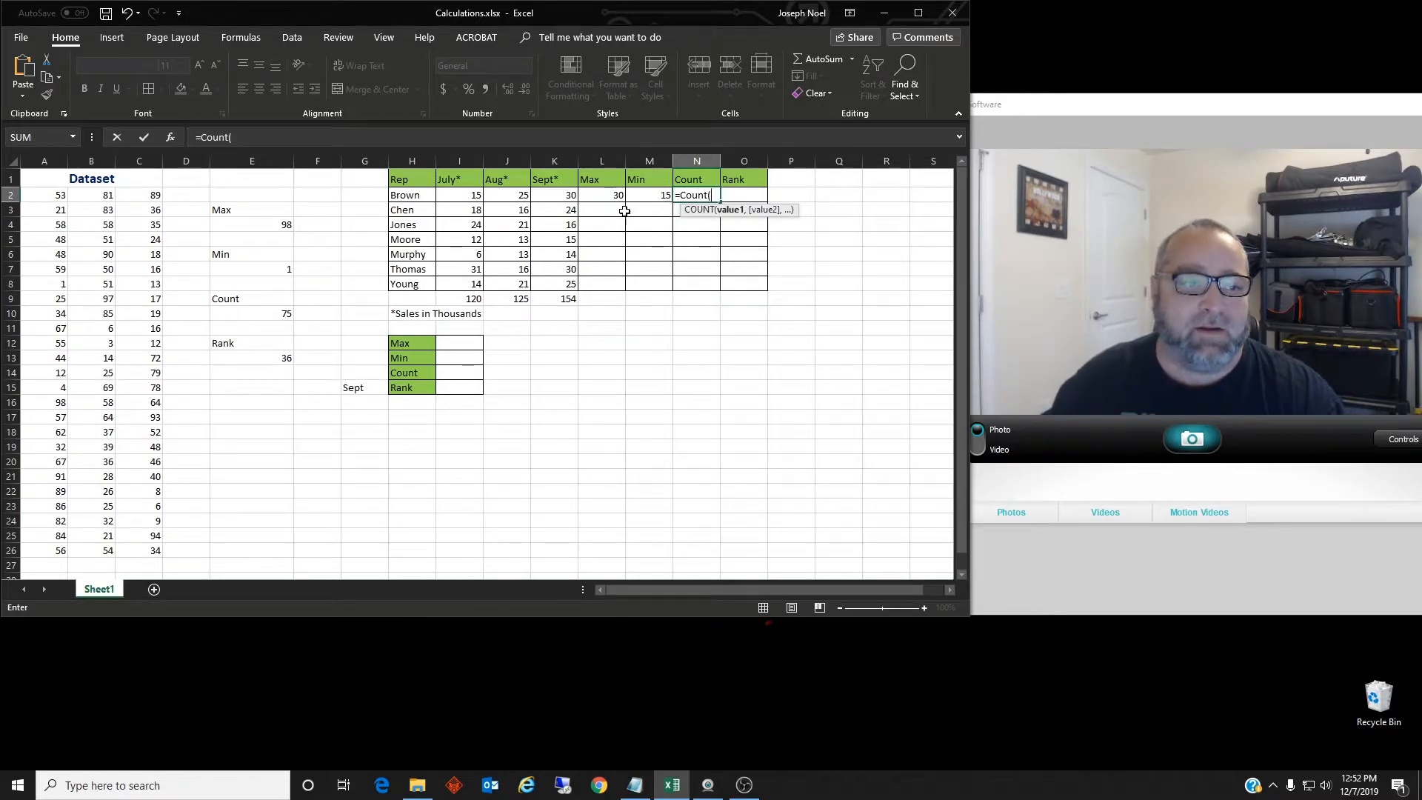
drag(469, 194, 543, 196)
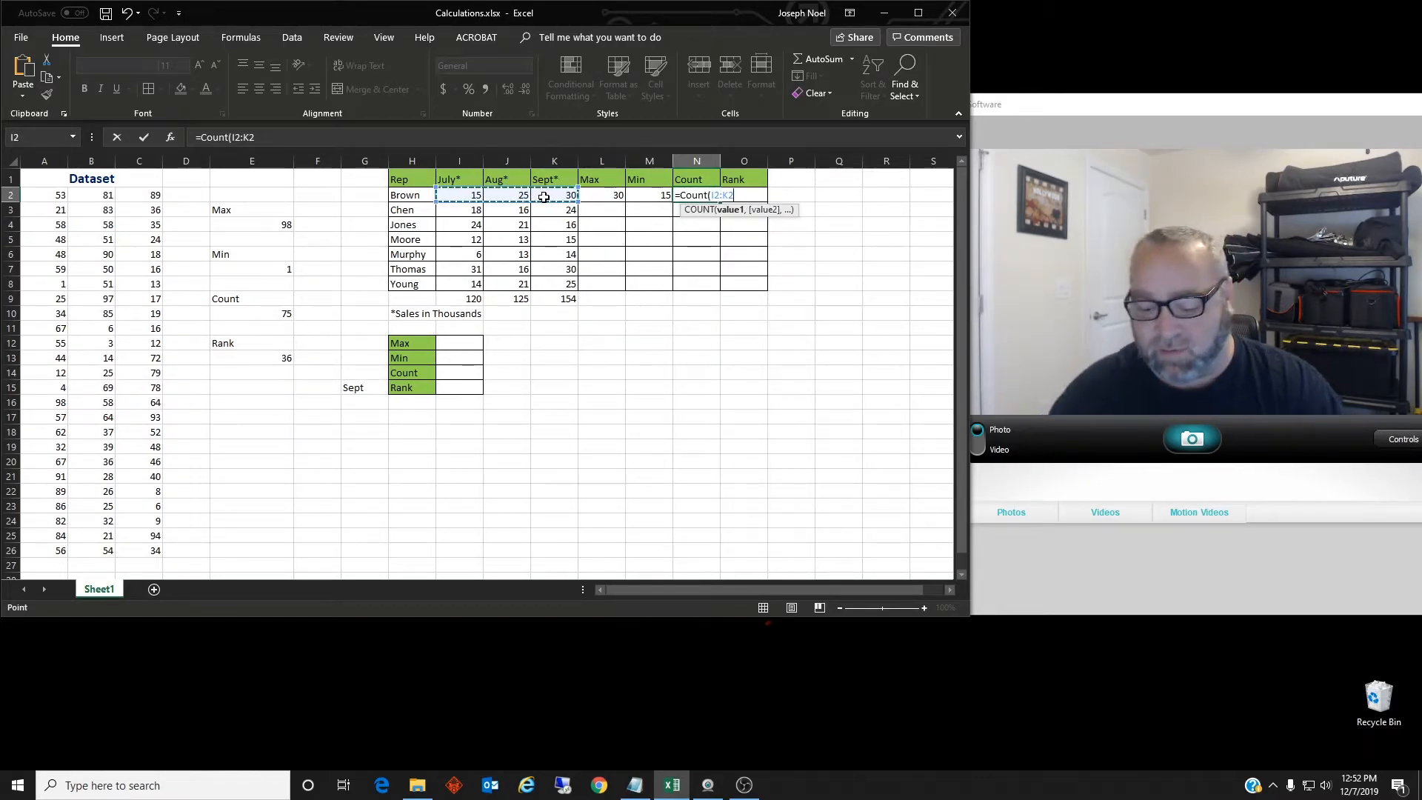
text())
key(Return)
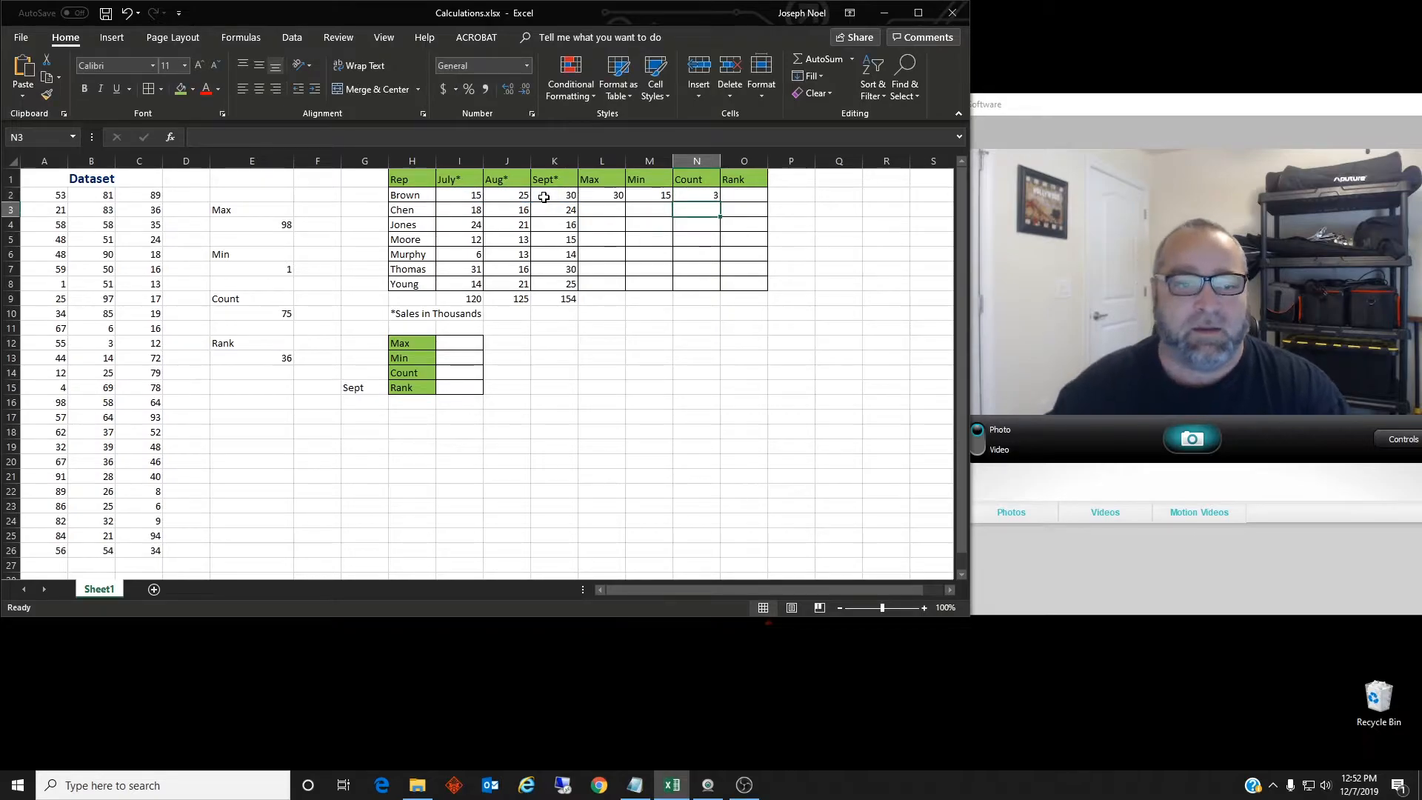
Enter =RANK(K2,I2:K2,0) in cell O2 to rank the first rep's September sales among the three months in descending order.
click(735, 192)
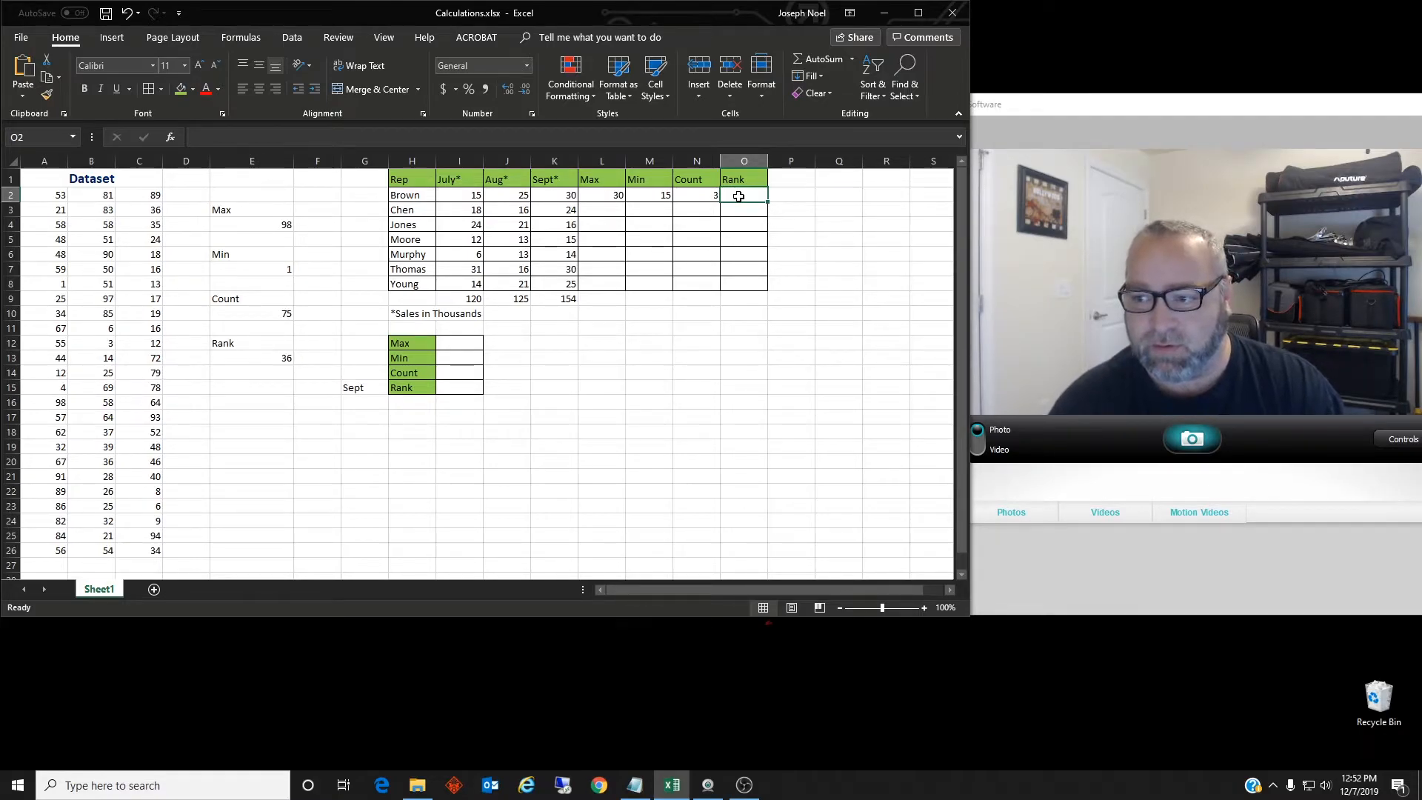
text(=)
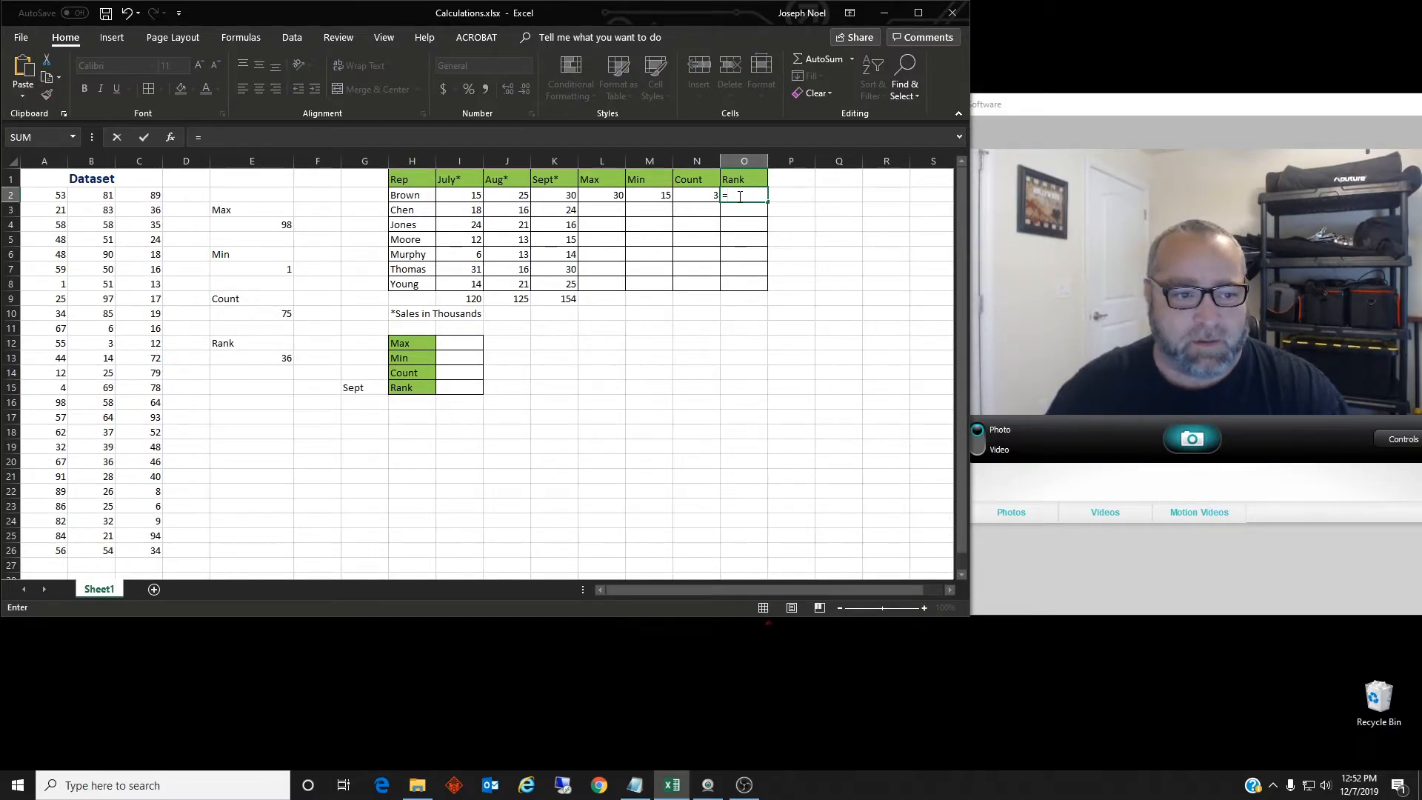
click(564, 200)
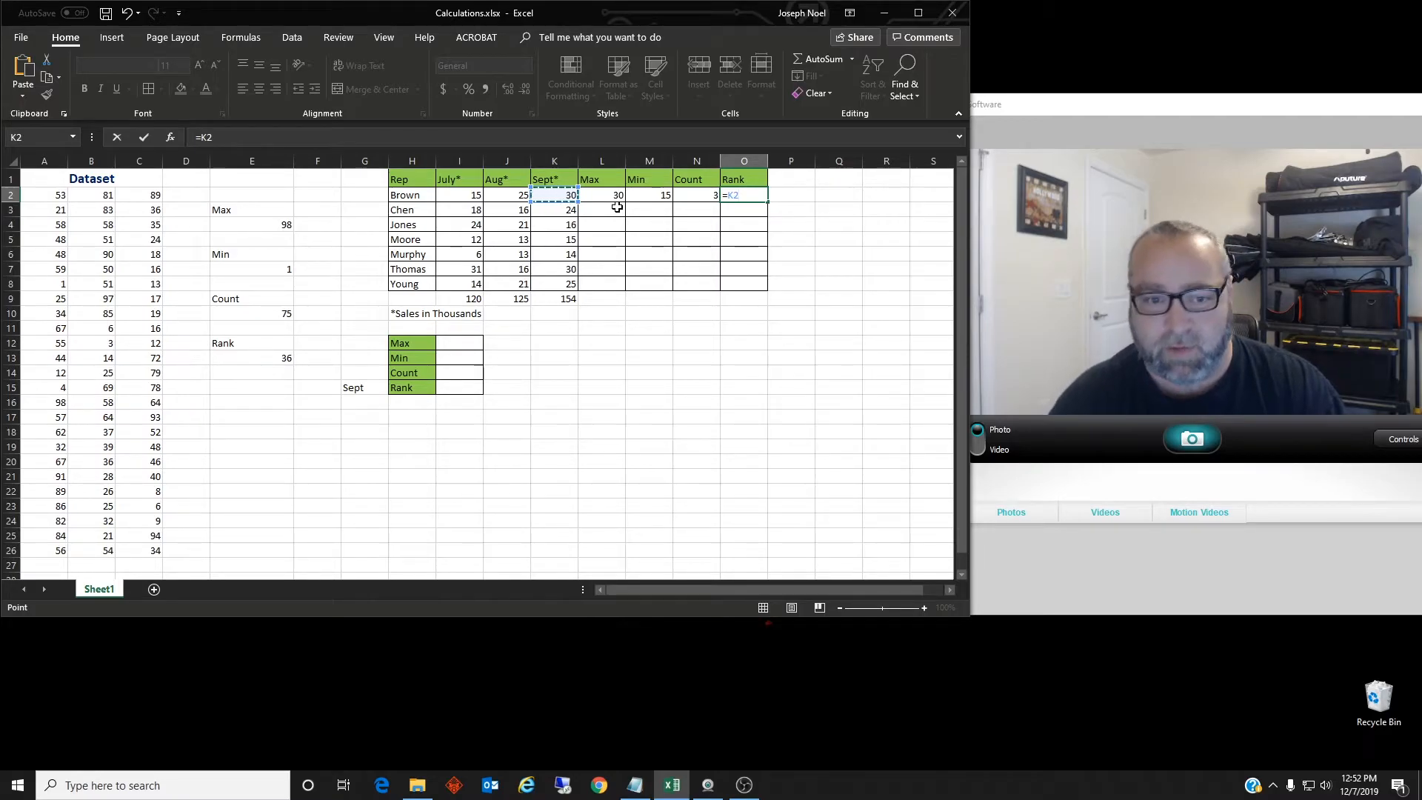
key(BackSpace)
text(Ran)
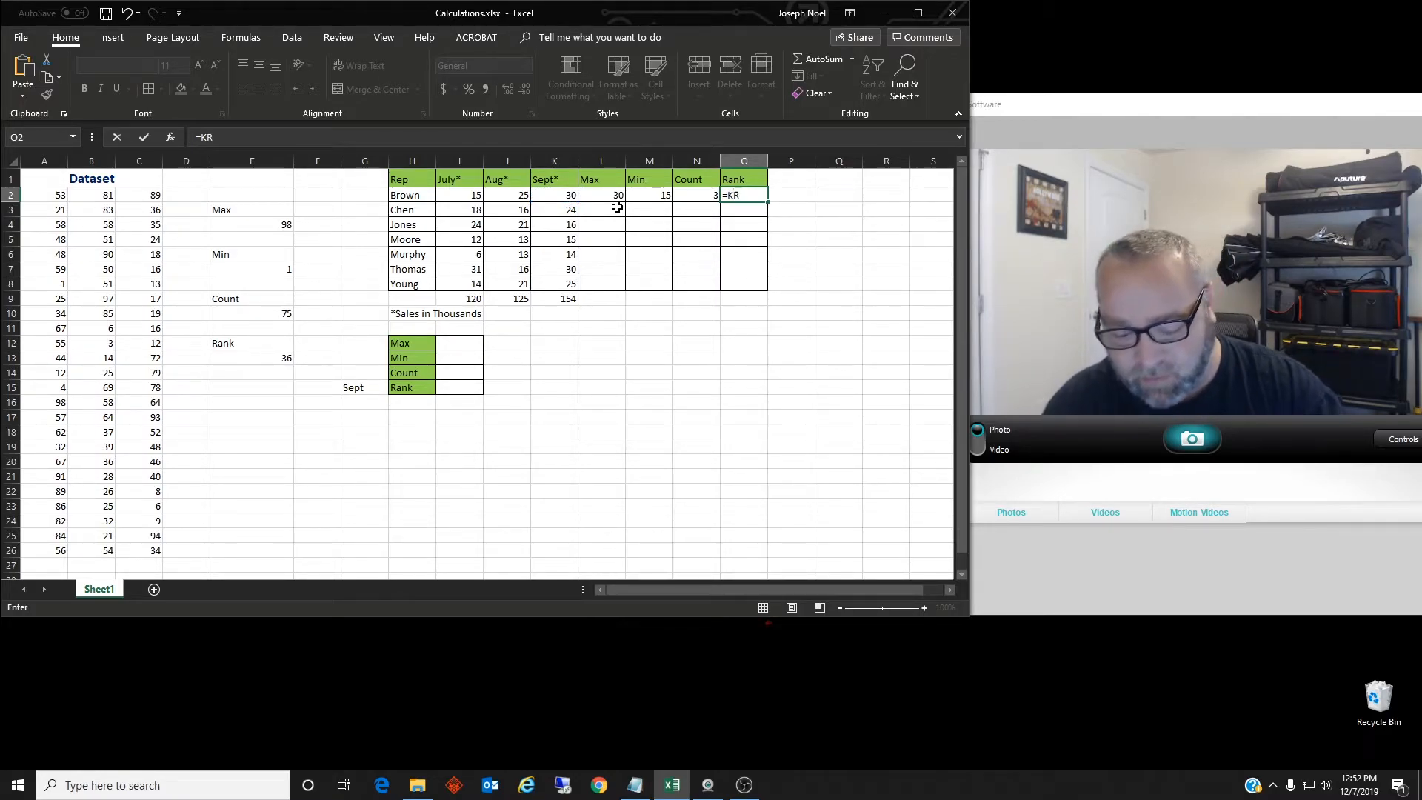
key(BackSpace)
key(BackSpace)
key(BackSpace)
key(BackSpace)
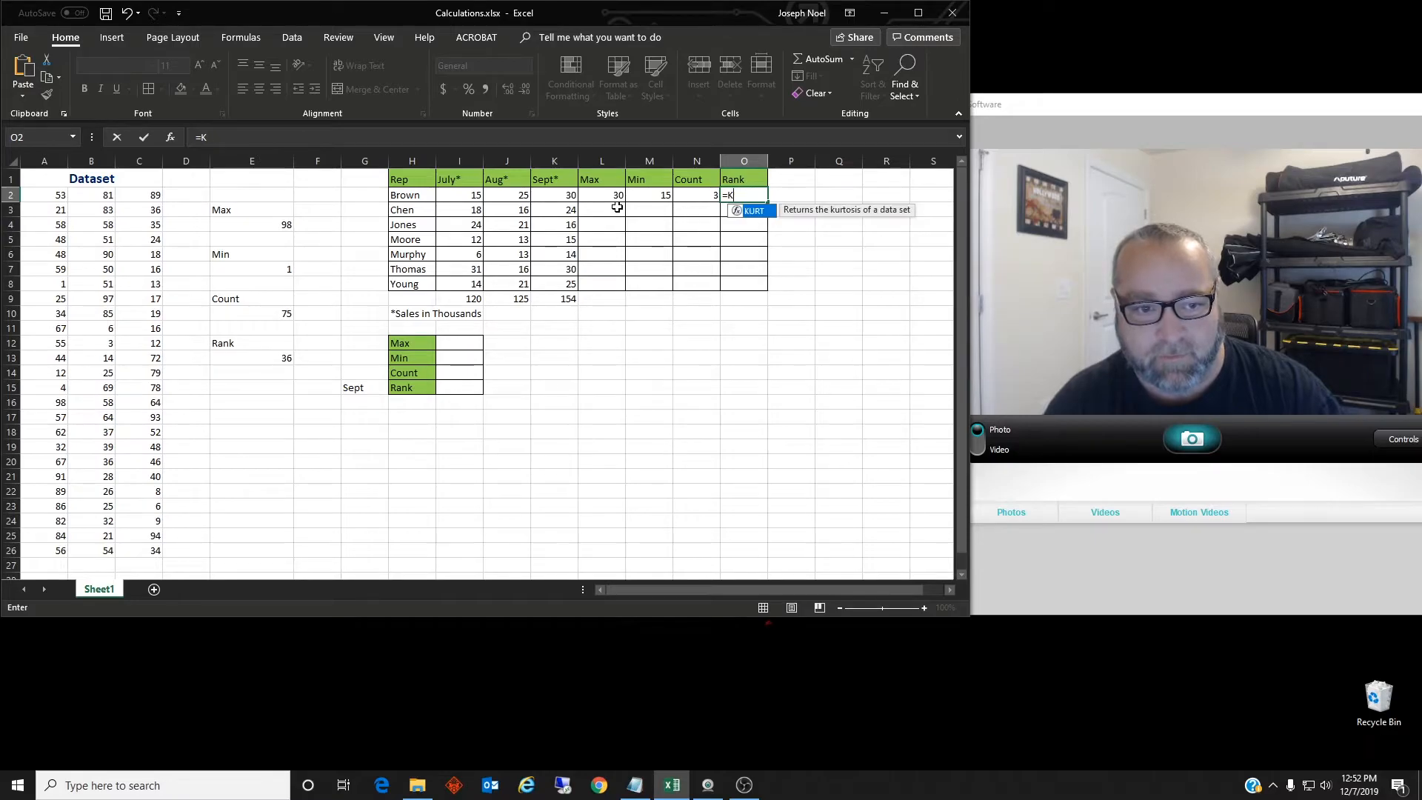
text(Rank)
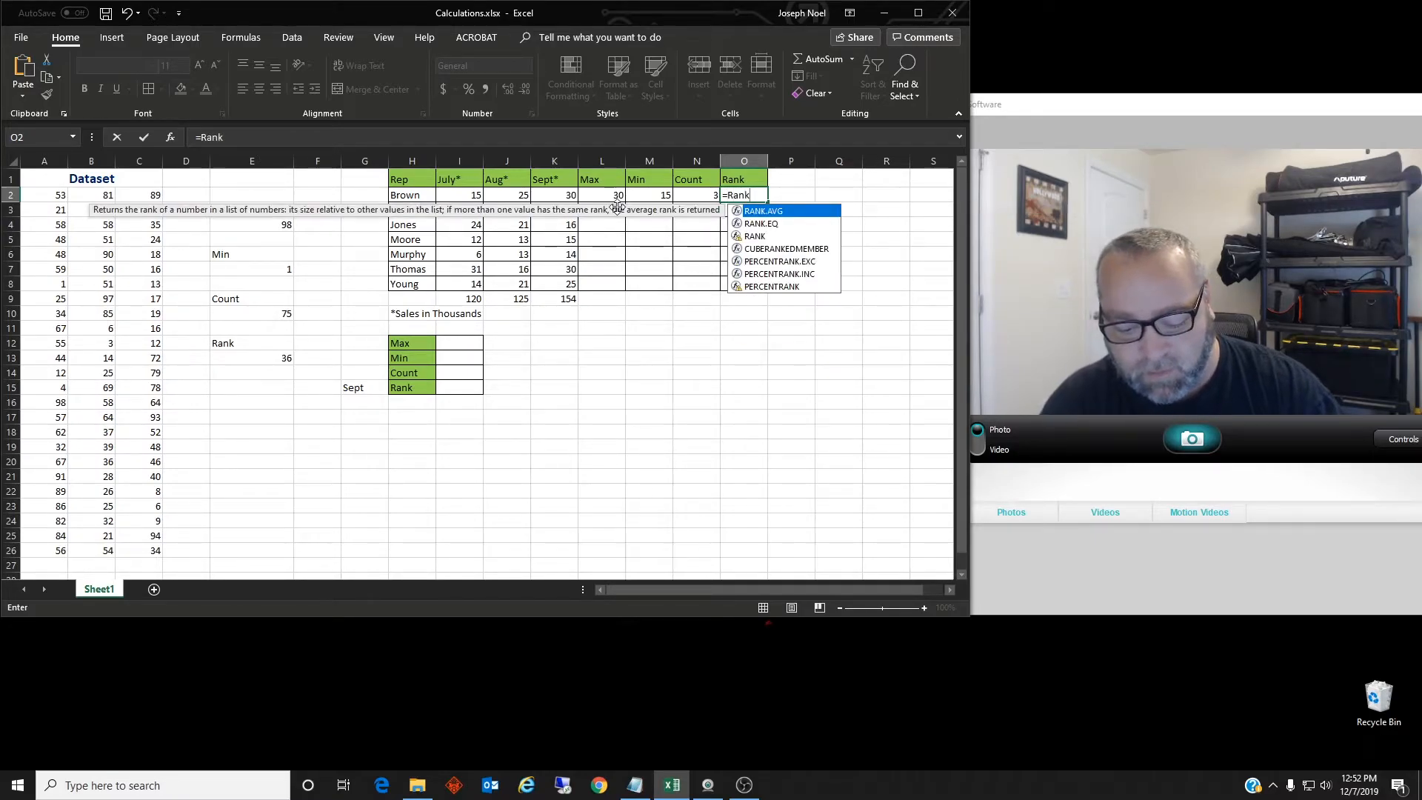
text(()
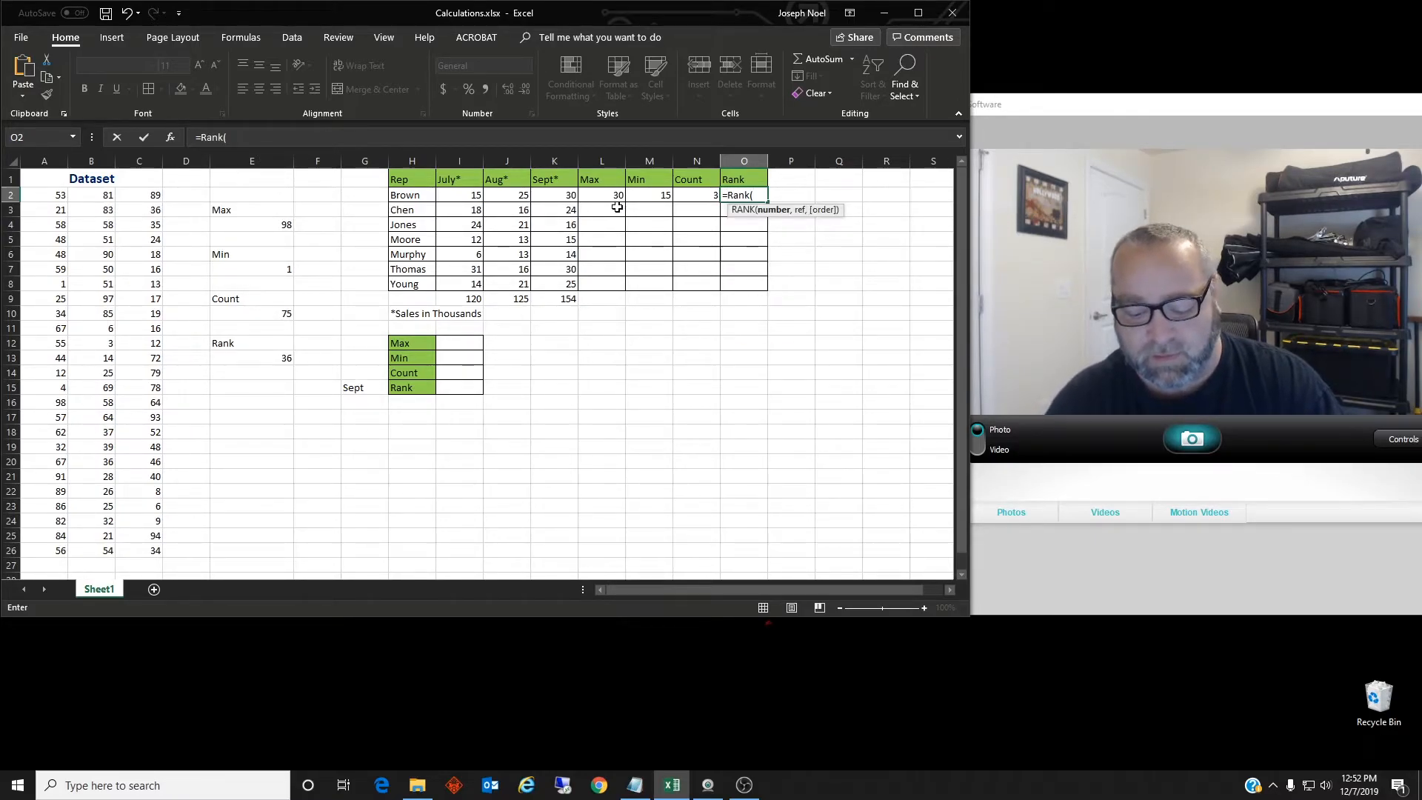
click(556, 191)
text(,)
drag(474, 196, 546, 197)
text(,)
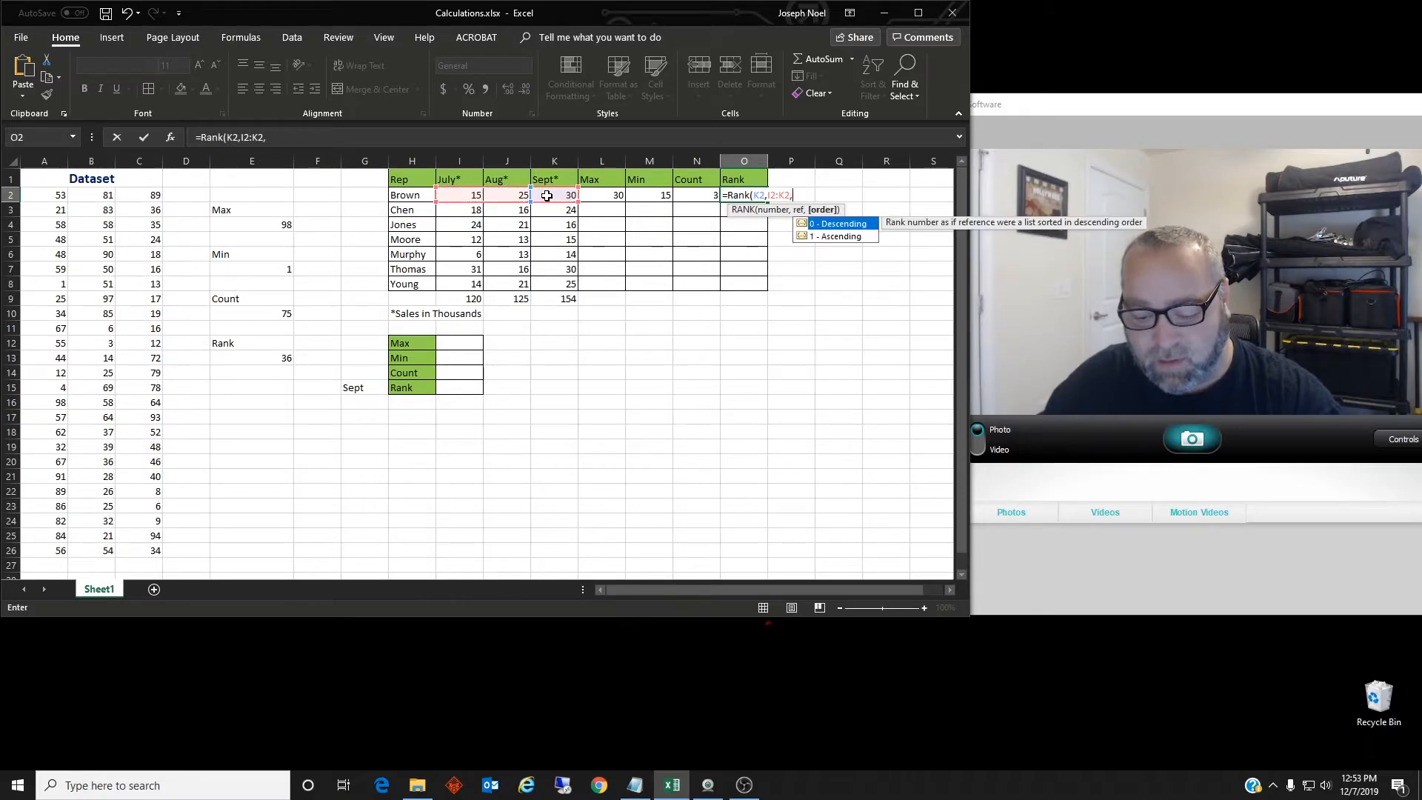
text(0))
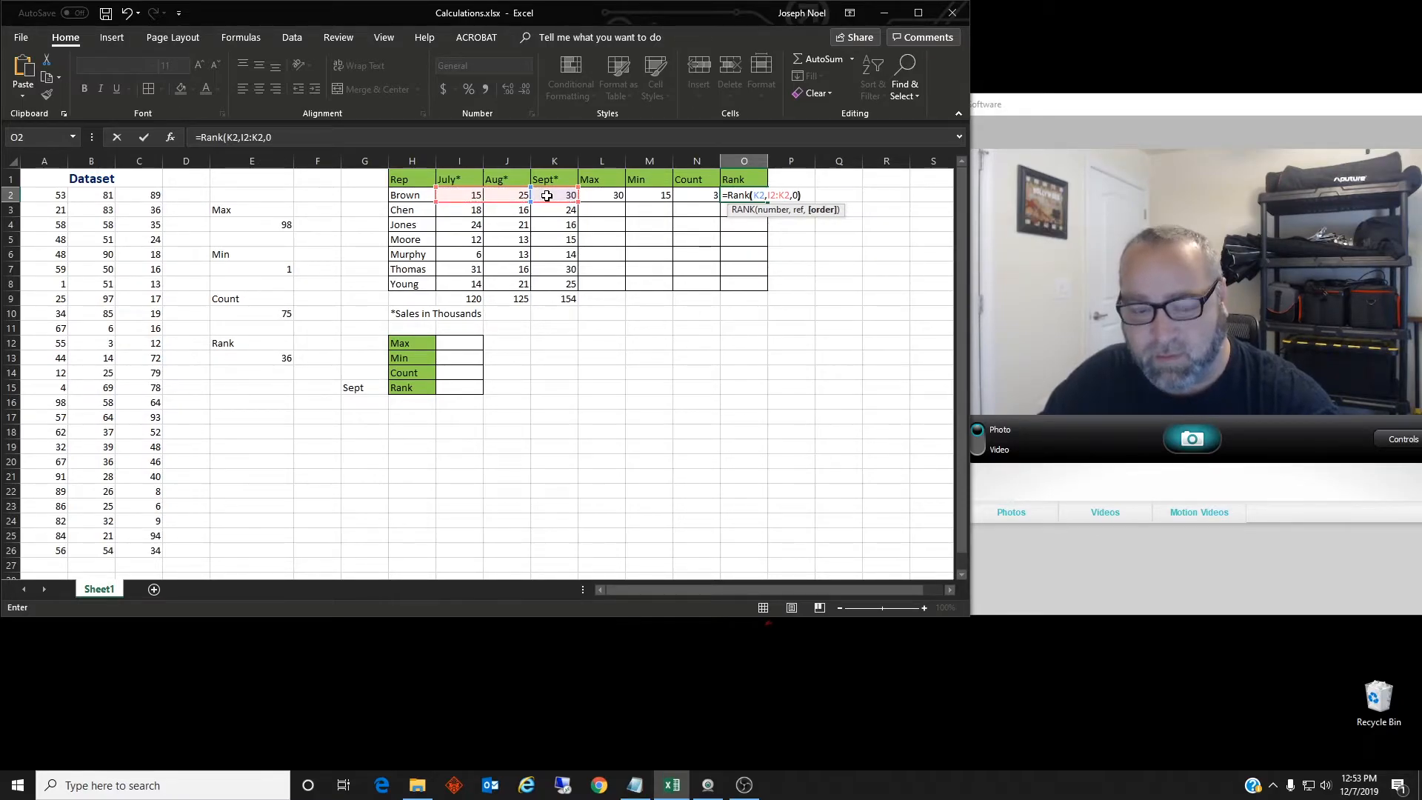
key(Return)
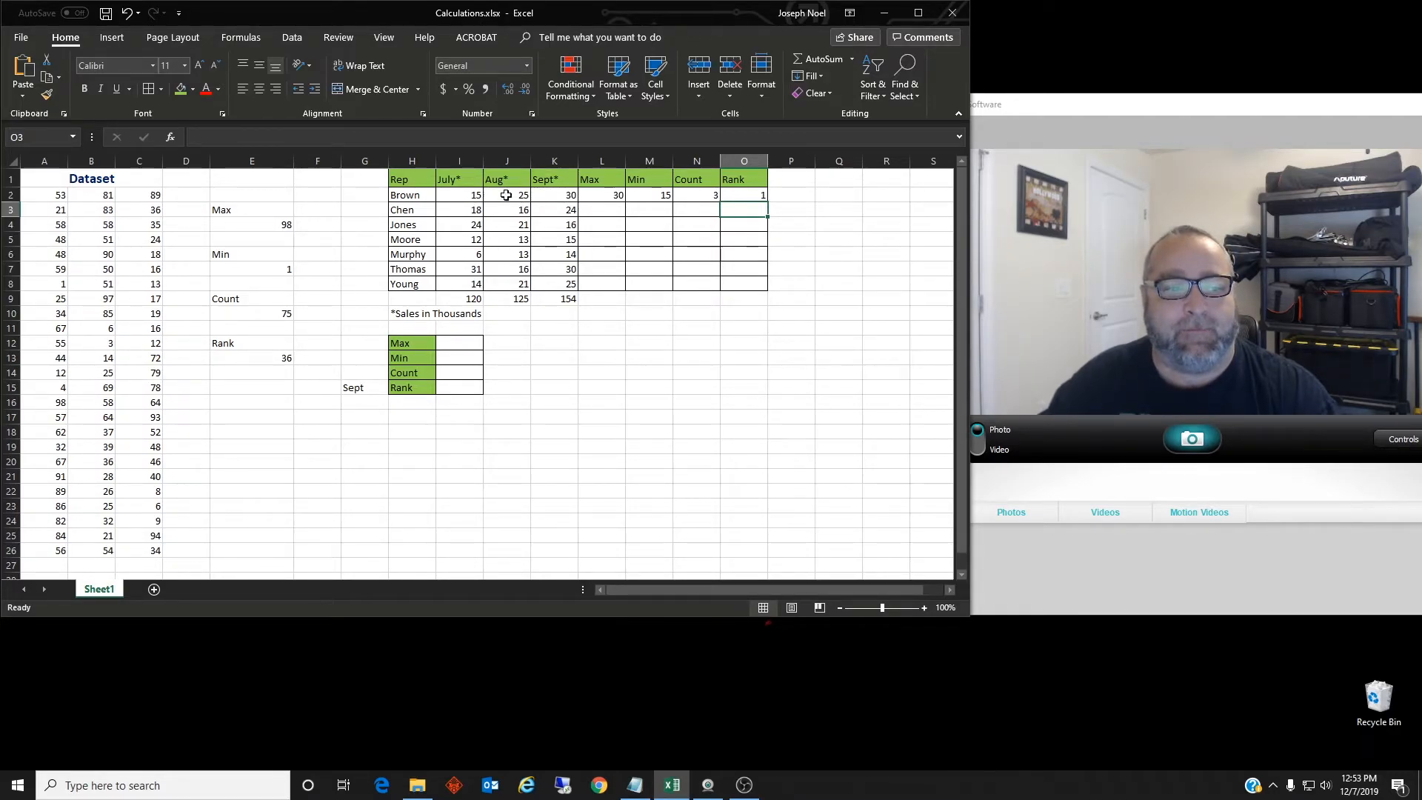
Fill the Max formula from L2 and the Min formula from M2 down to row 8 for all reps.
click(617, 196)
drag(626, 200, 617, 292)
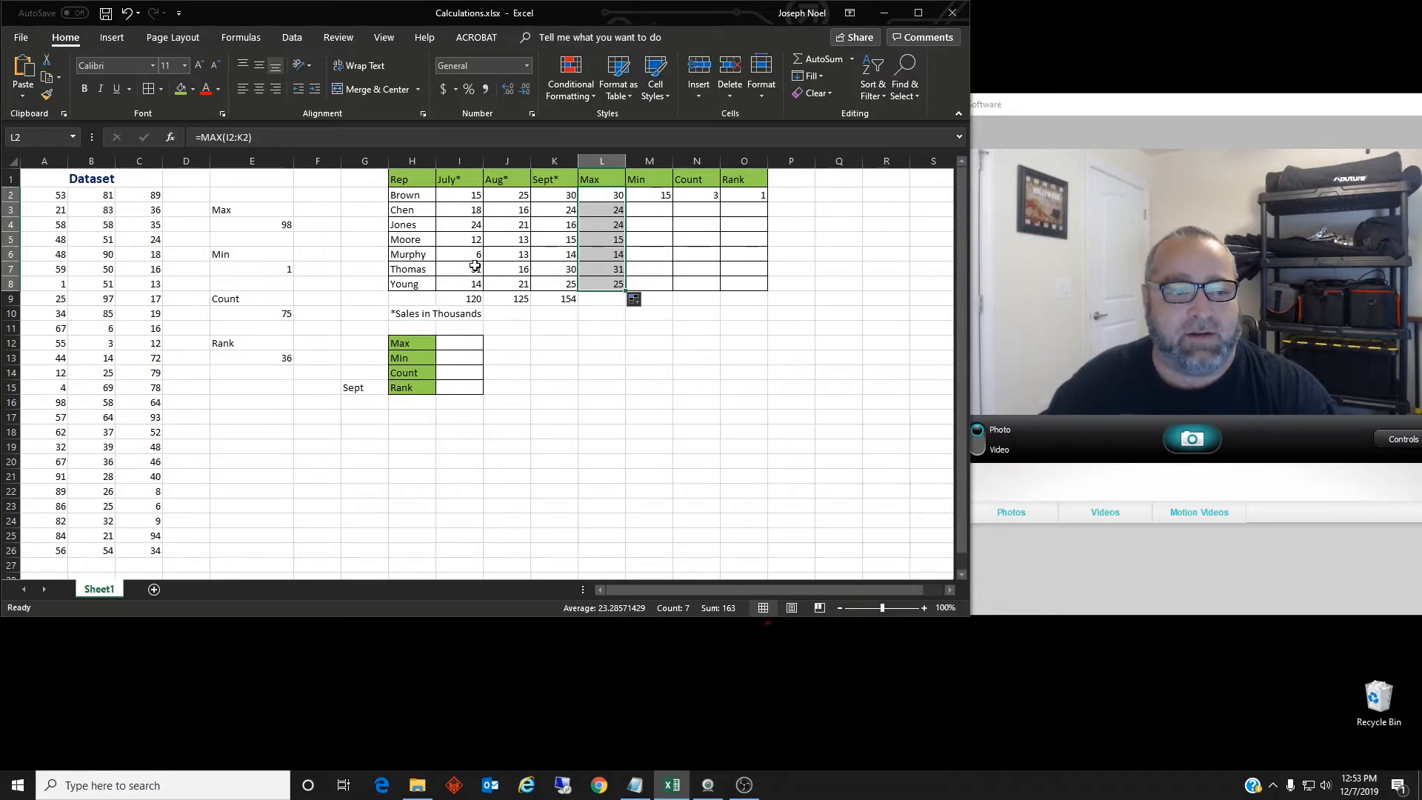
click(658, 197)
drag(667, 197, 668, 283)
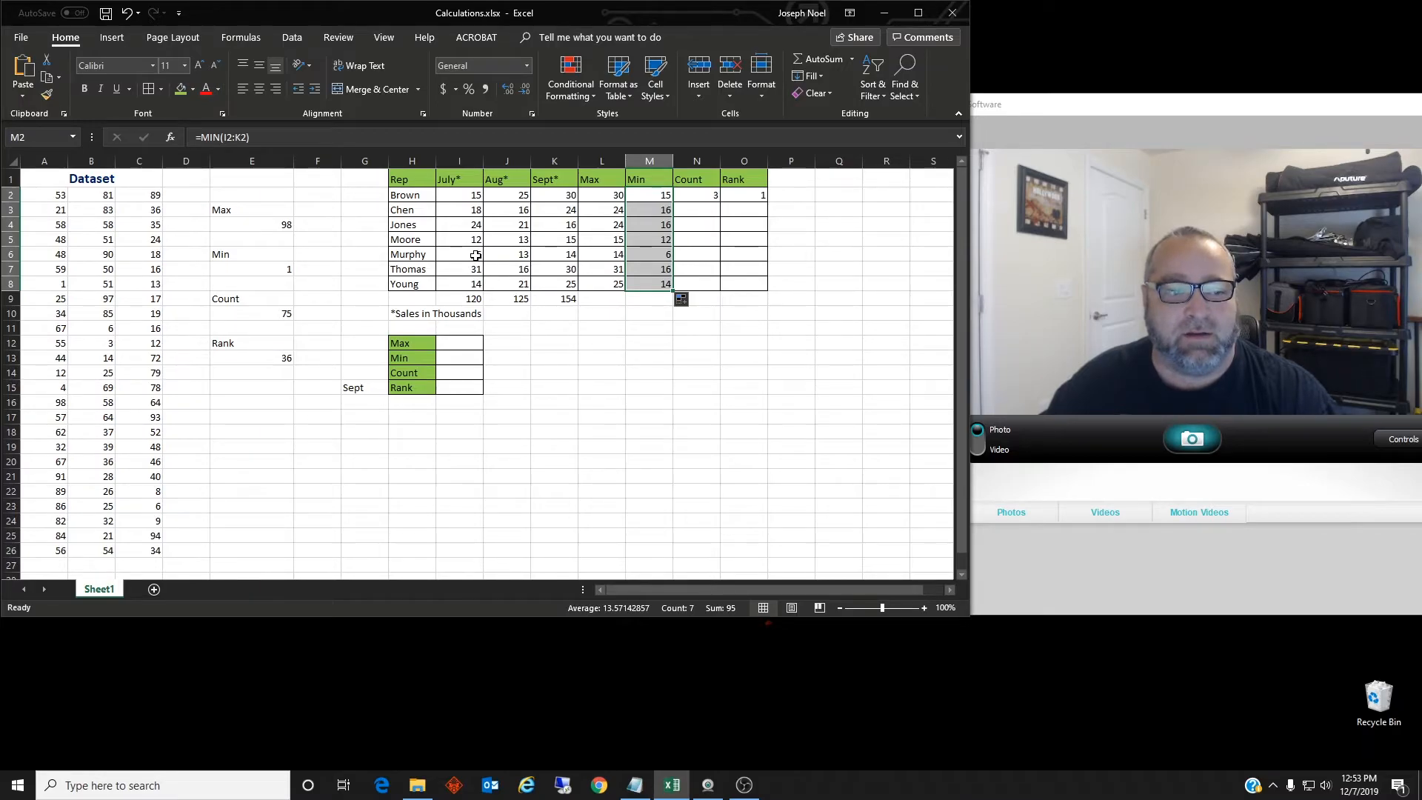
Fill the Count formula from N2 and the Rank formula from O2 down to row 8 for all reps.
click(713, 195)
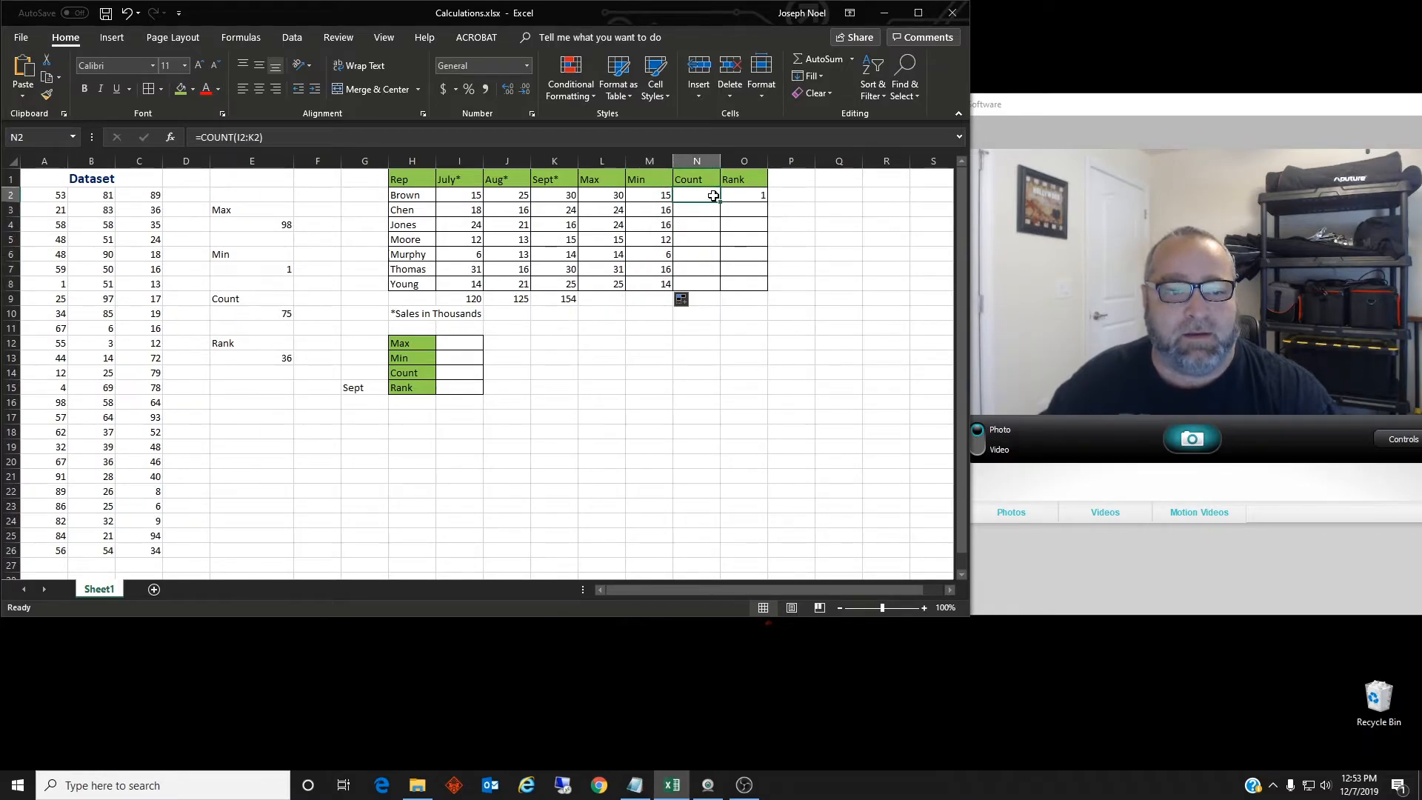
drag(718, 202, 718, 290)
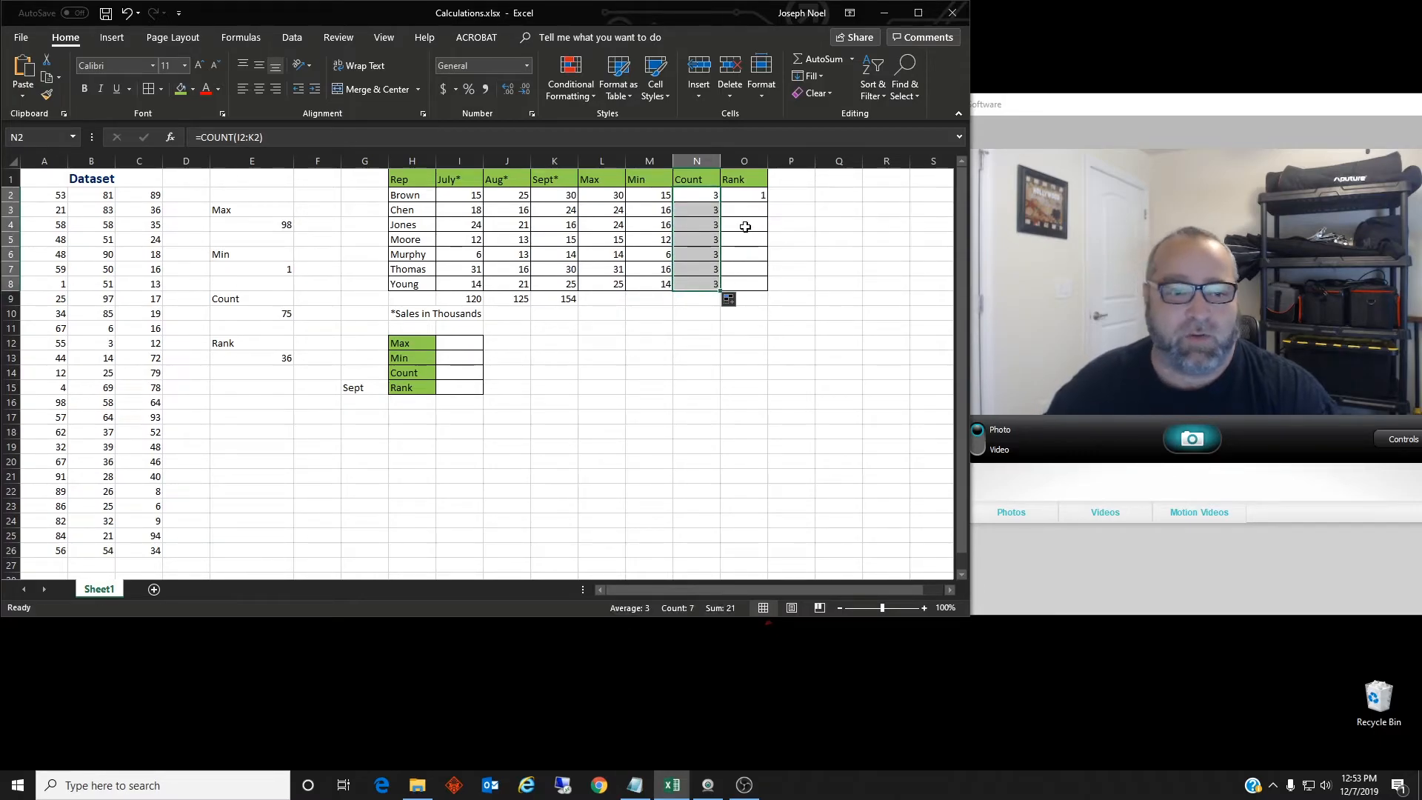
click(751, 196)
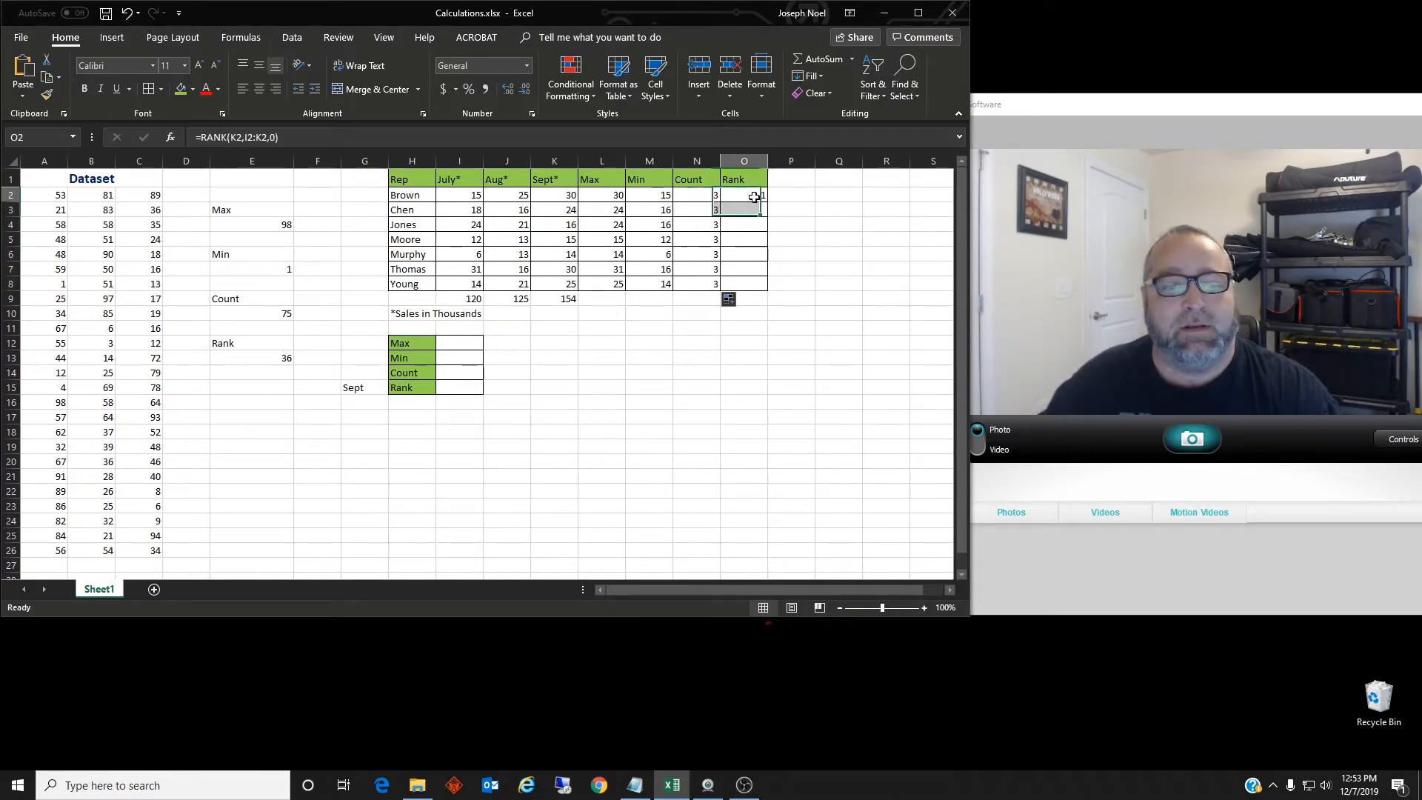
drag(769, 201, 768, 290)
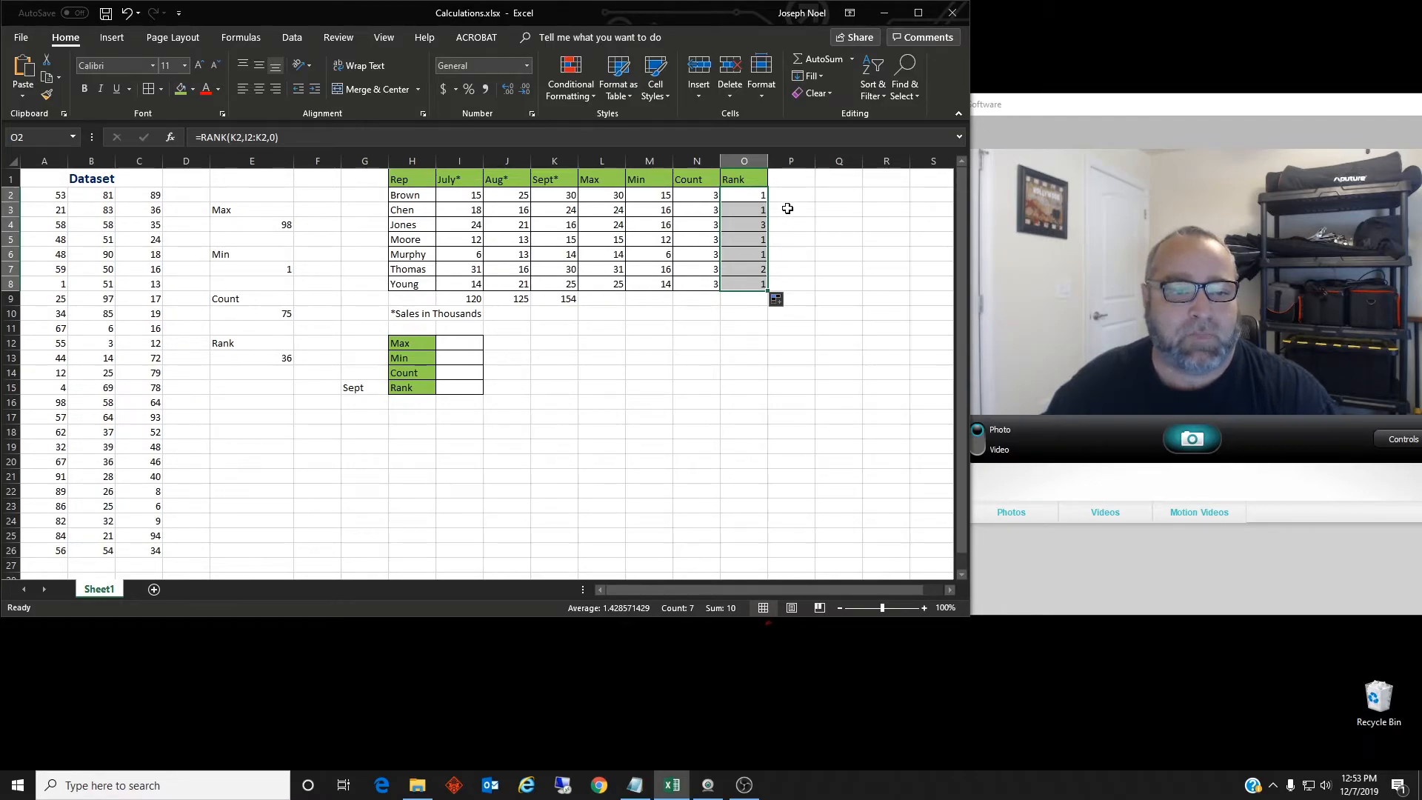
Enter =MAX(I2:K8) in cell I12 to get the highest sales value across all reps and months.
click(471, 346)
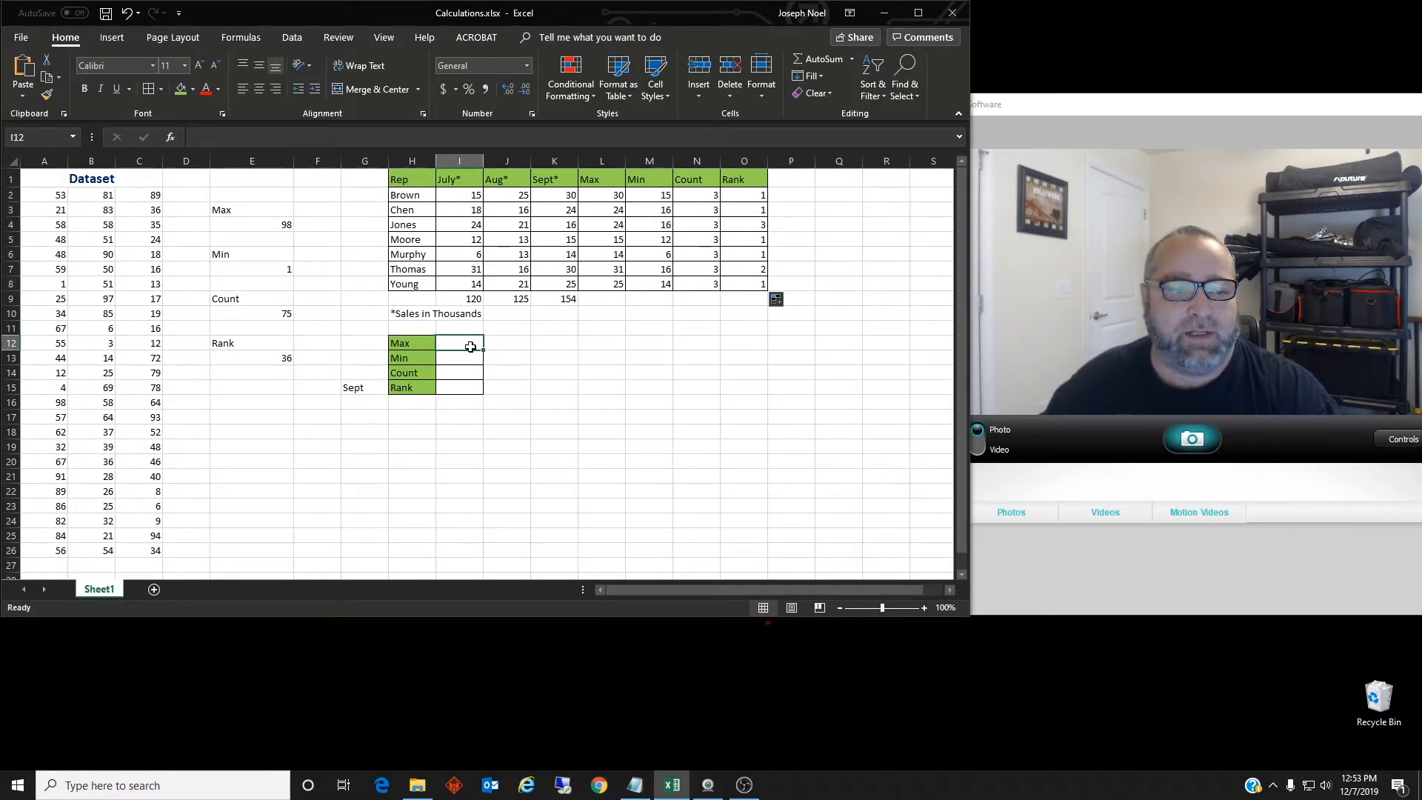
text(=Max)
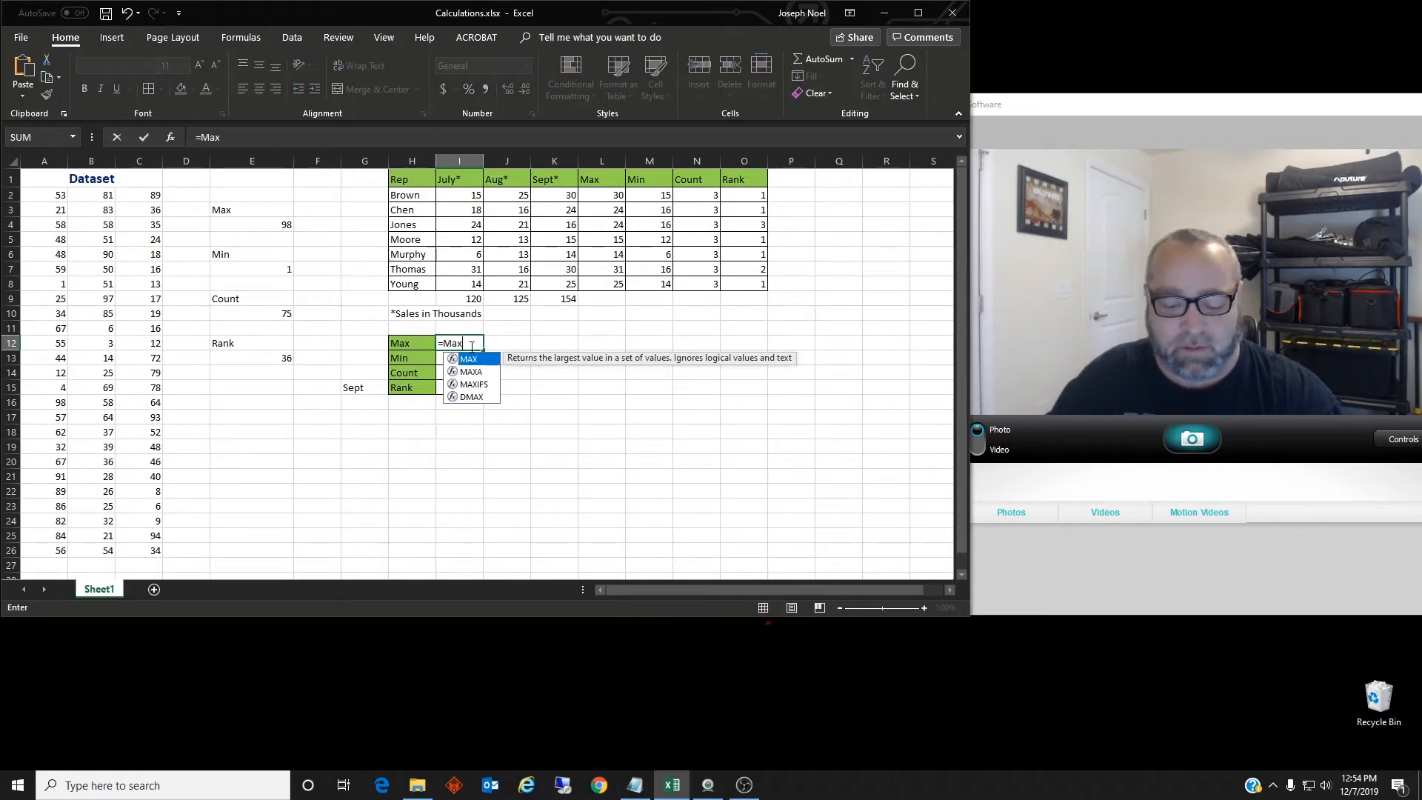
key(Tab)
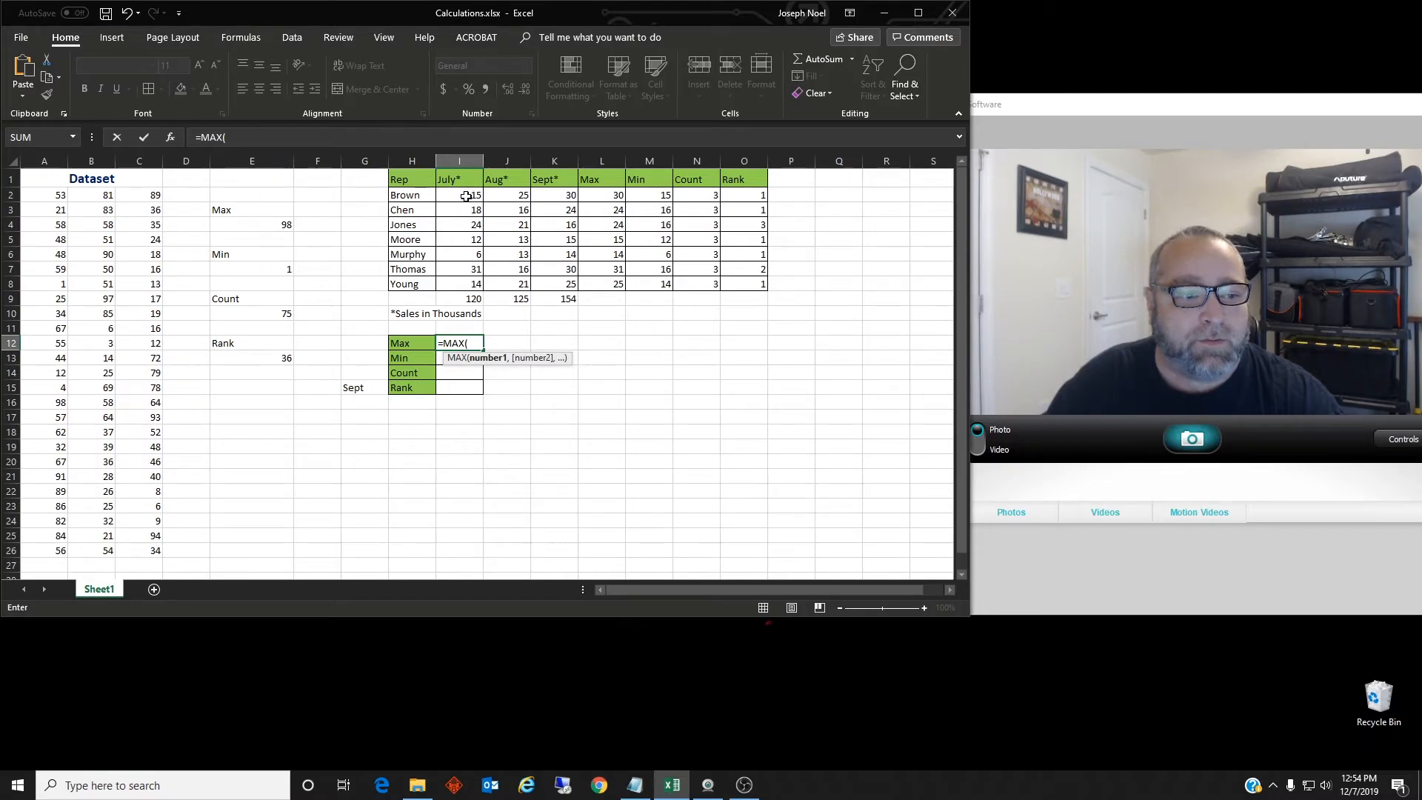
drag(465, 196, 565, 282)
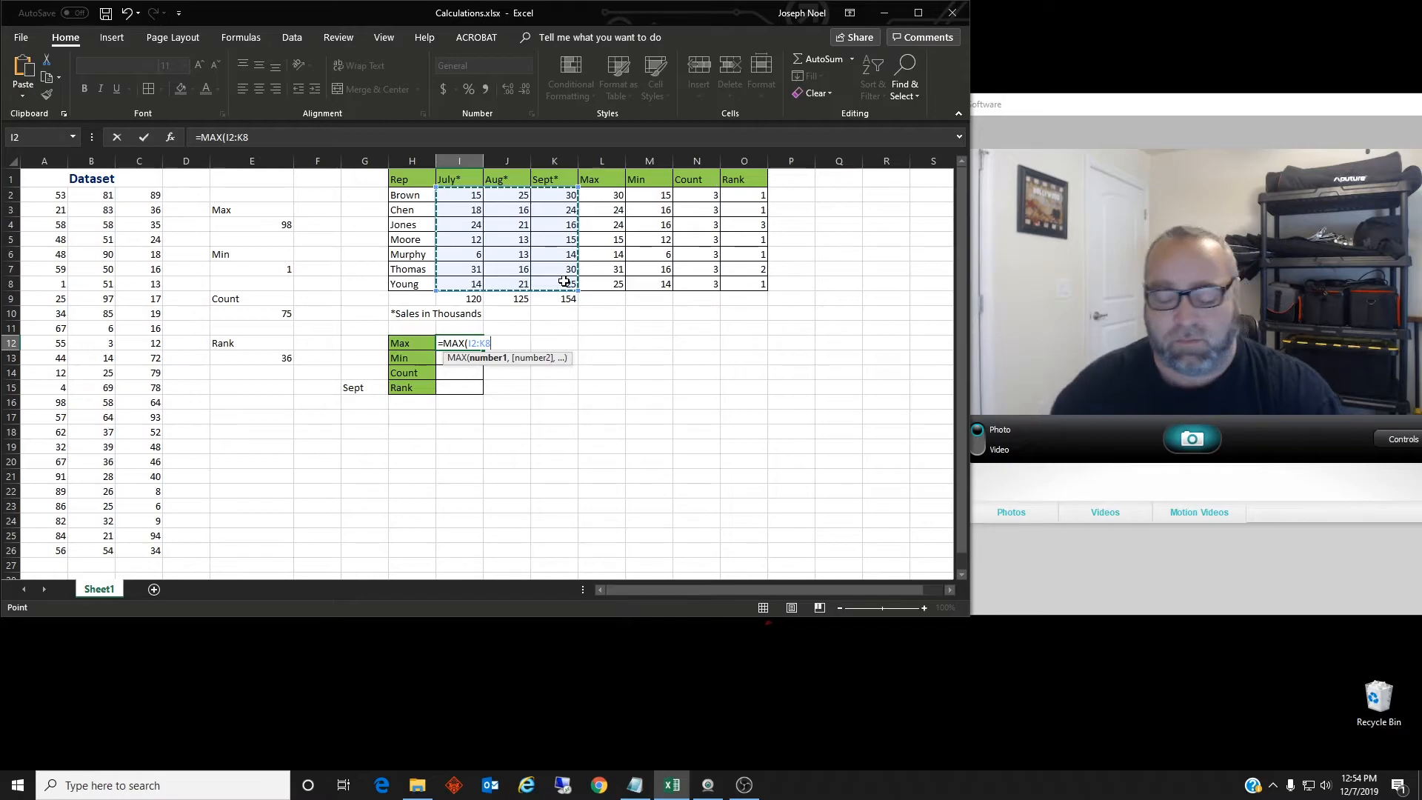
key(Return)
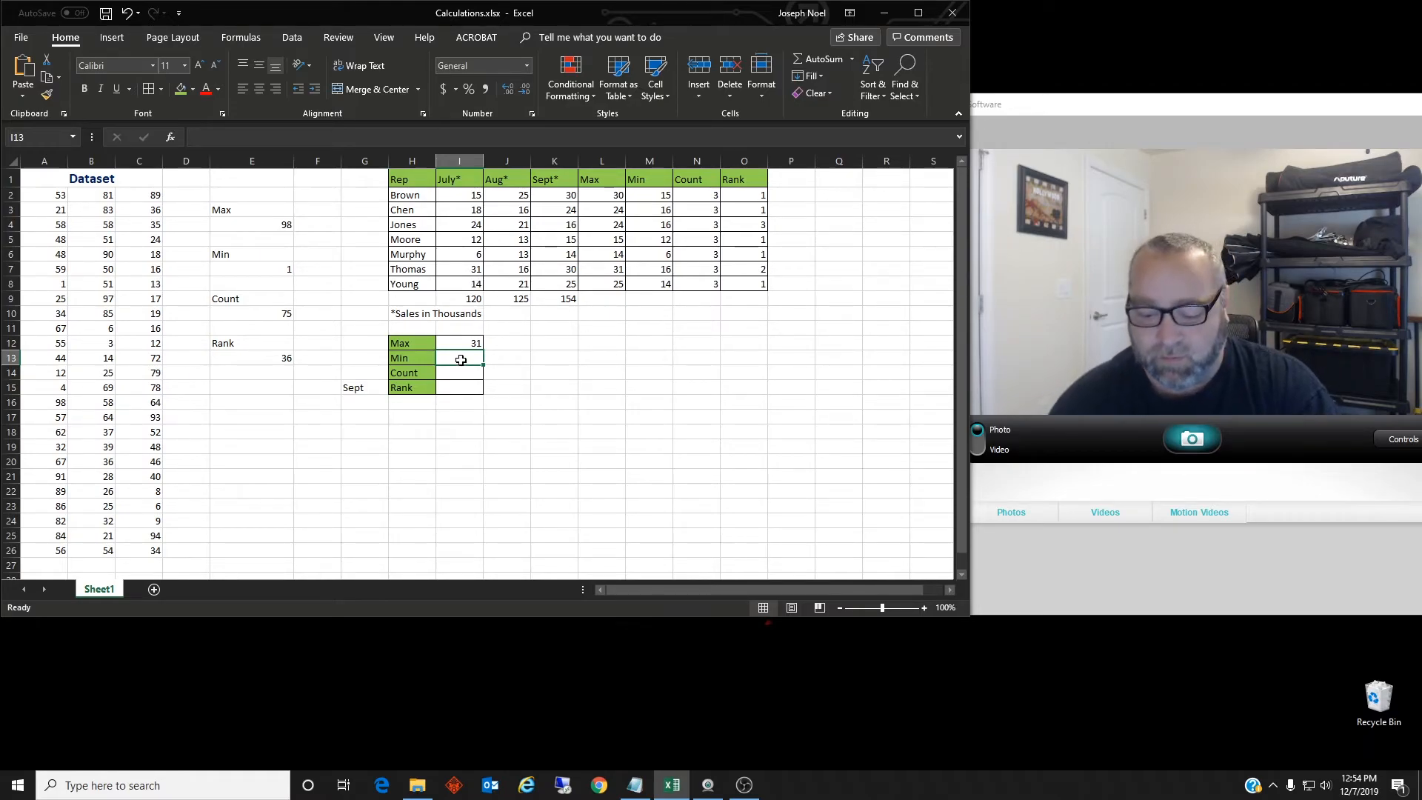
Enter =MIN(I2:K8) in cell I13 to get the lowest sales value across all reps and months.
text(=)
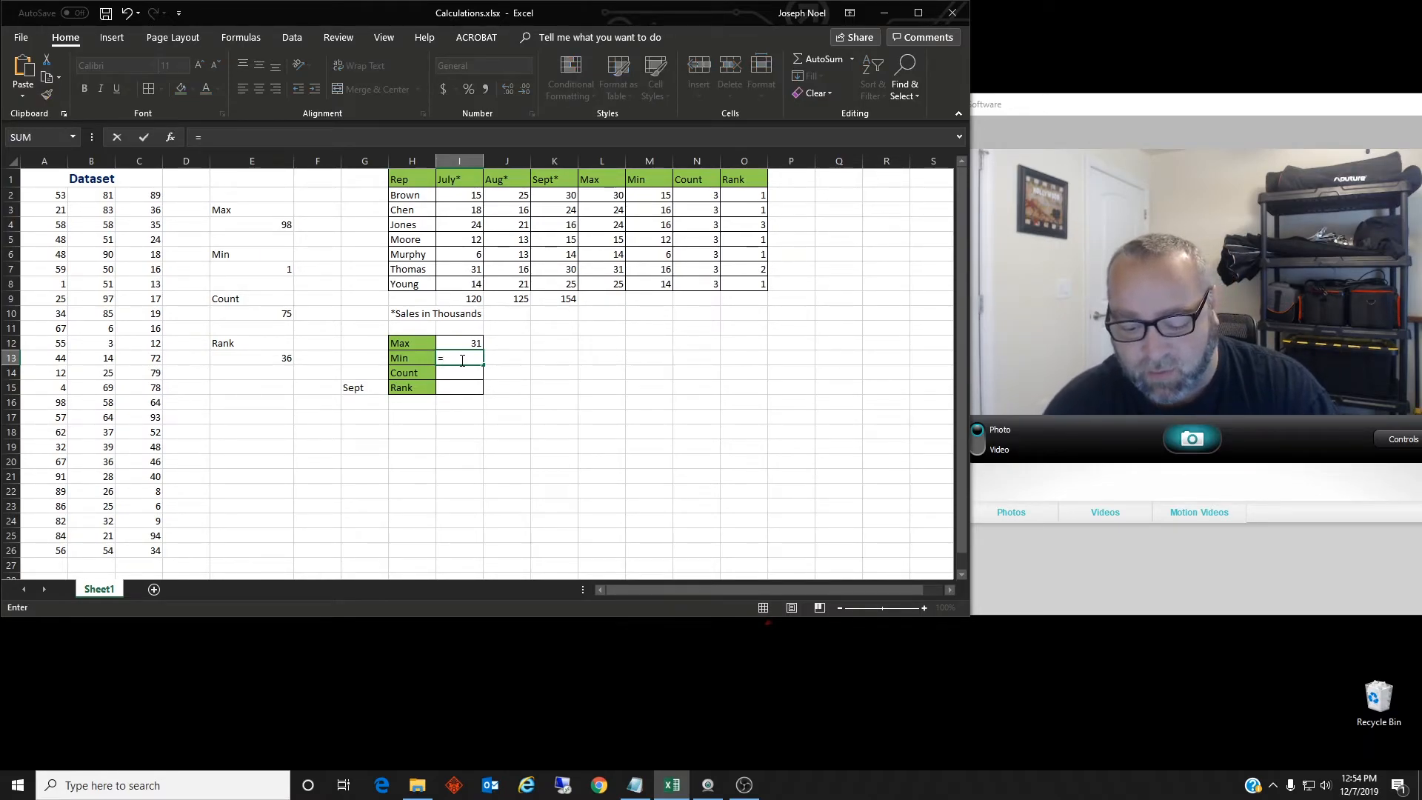
text(Min()
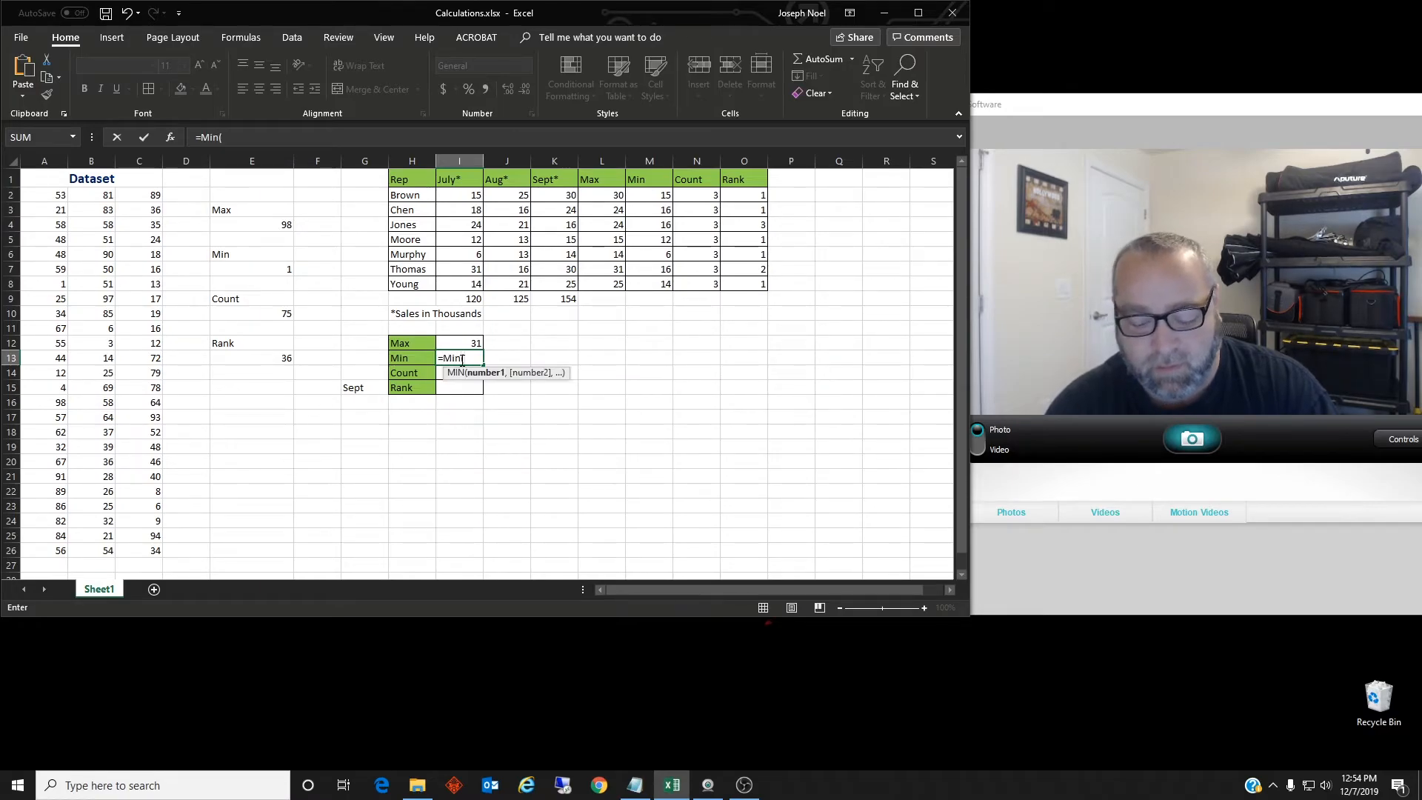
drag(472, 194, 546, 283)
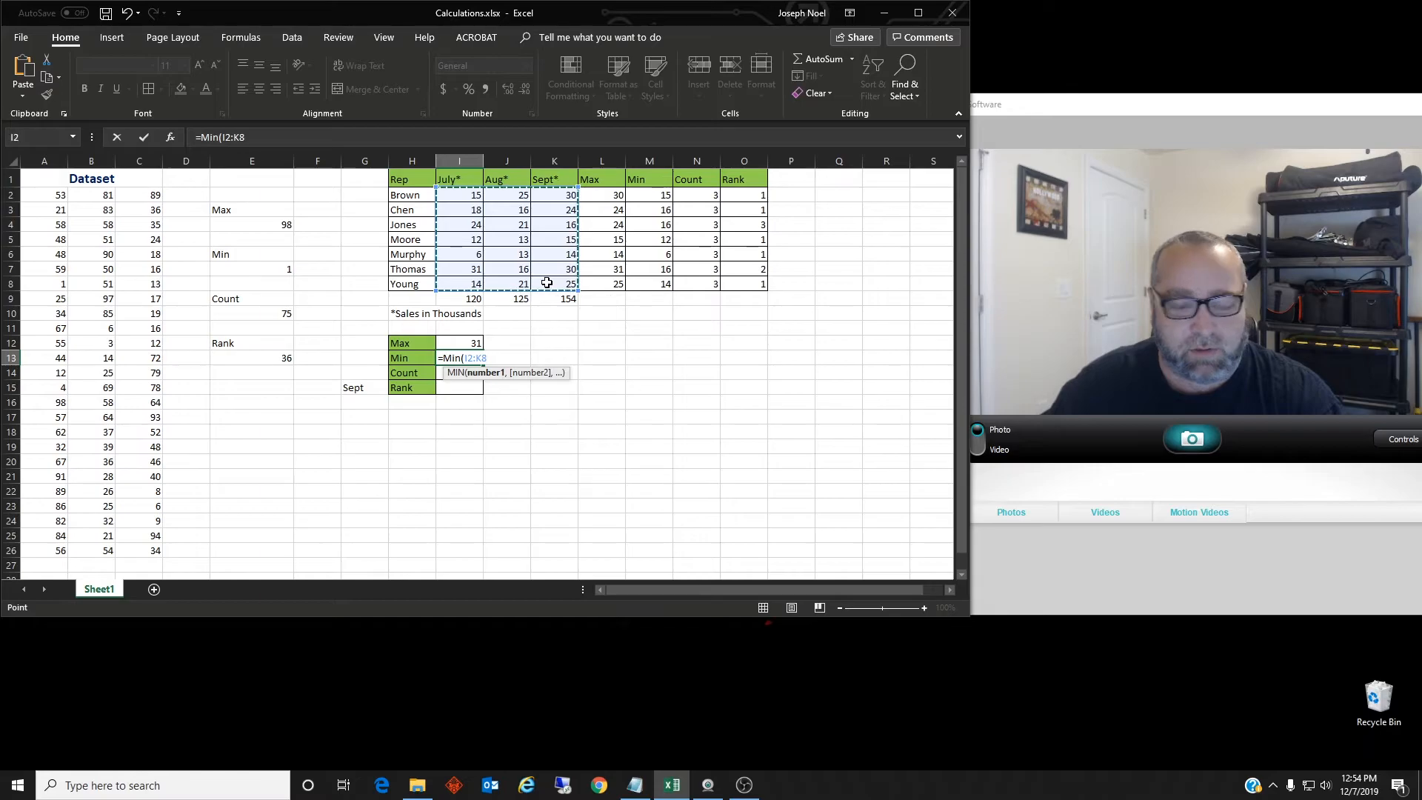
key(Return)
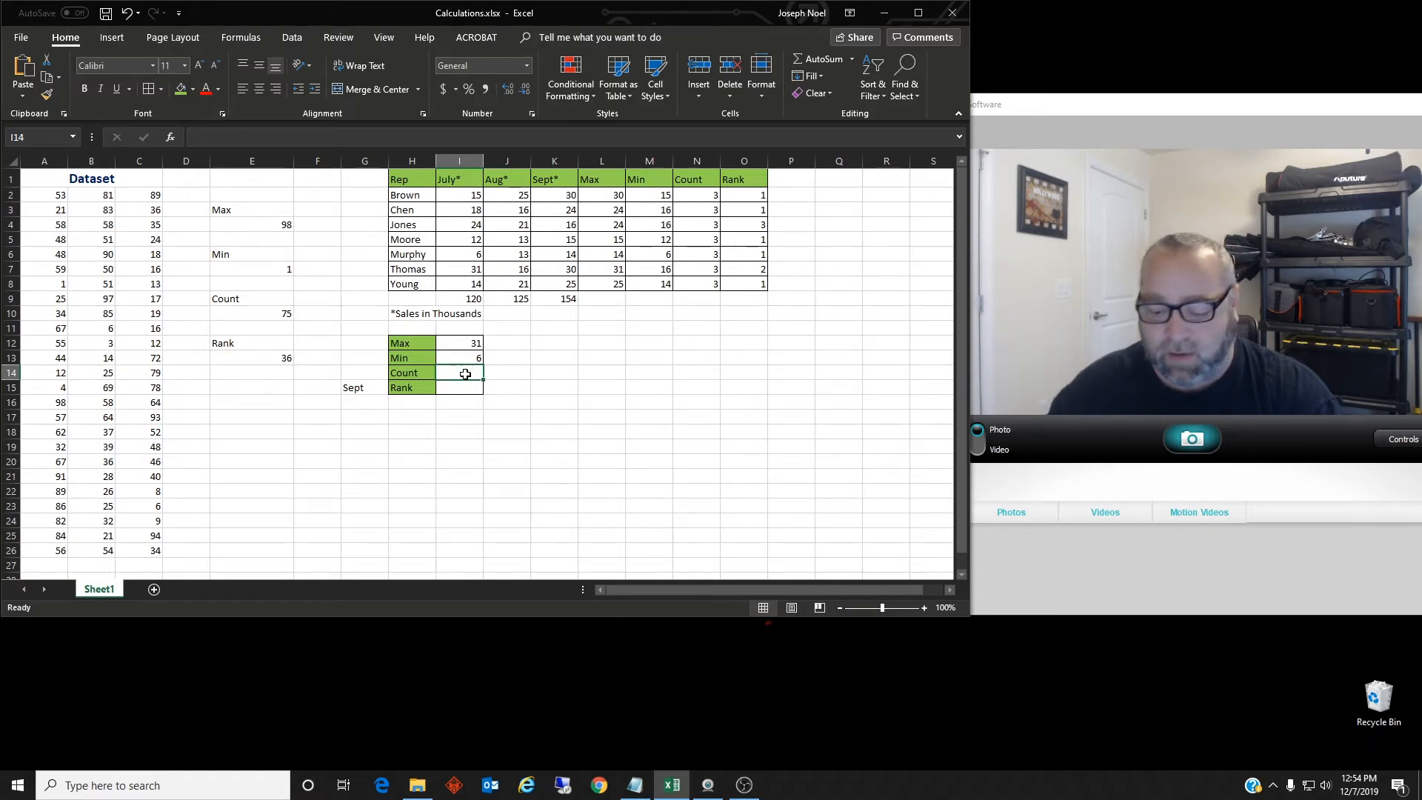
Enter =COUNT(I2:K8) in cell I14 to count all sales entries in the rep table.
text(=Count)
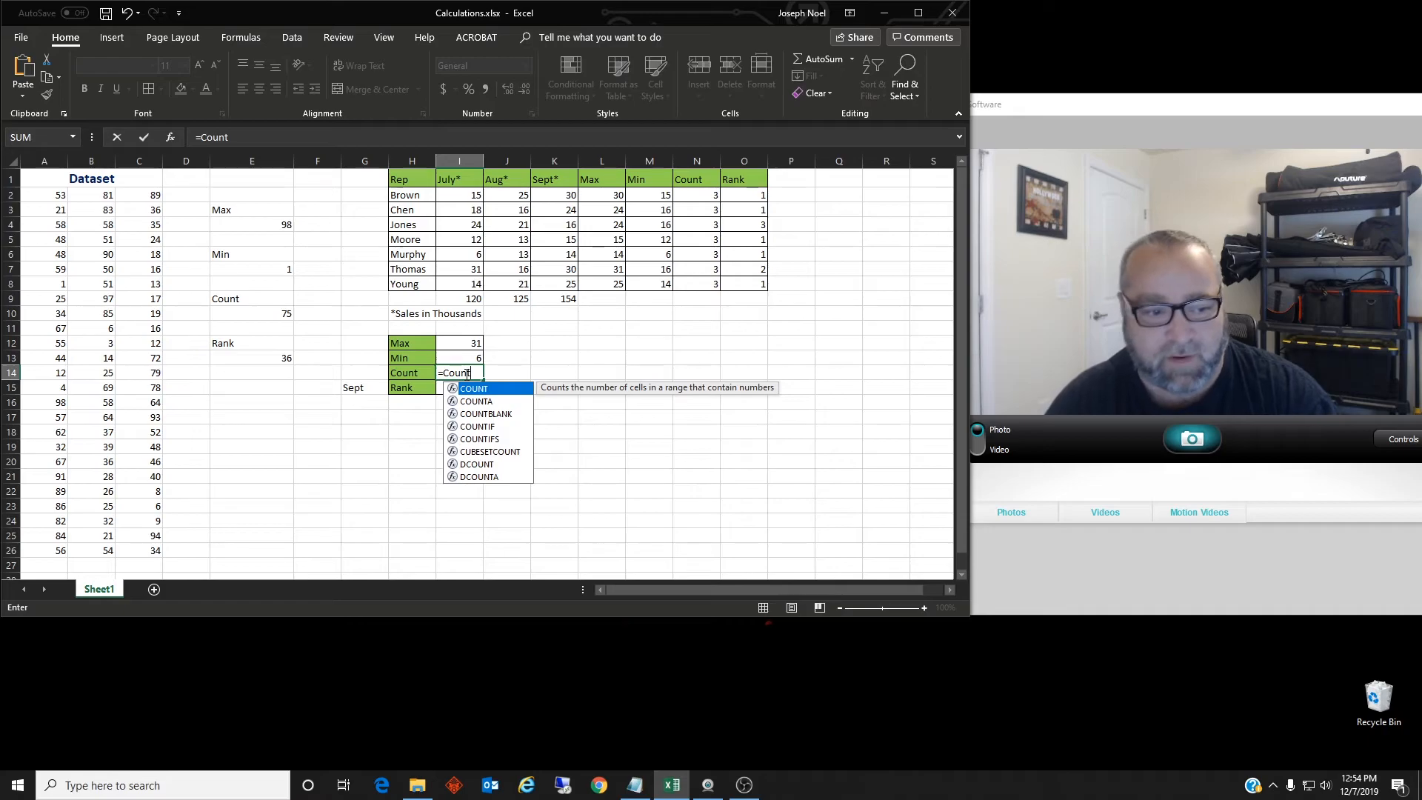
text(()
drag(473, 198, 563, 281)
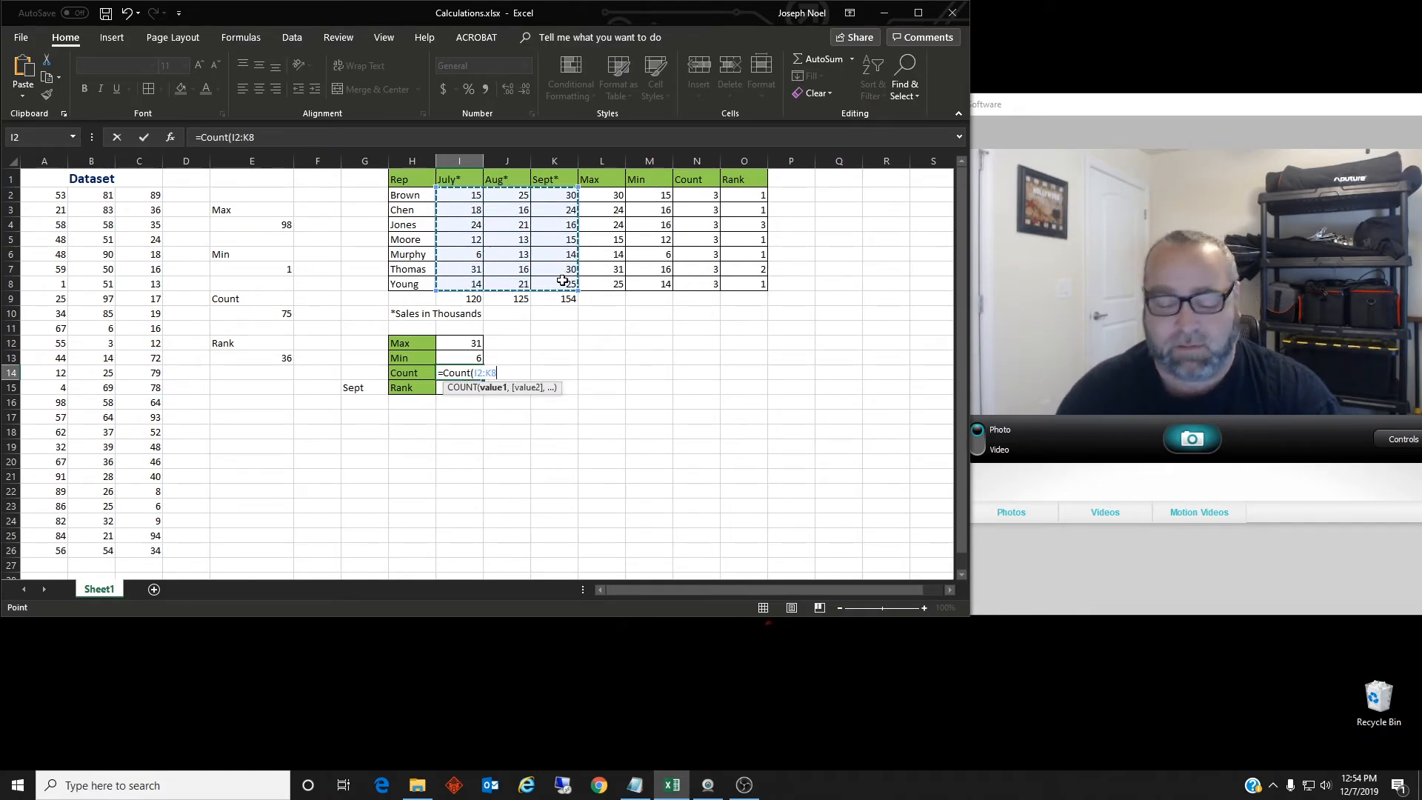
key(Return)
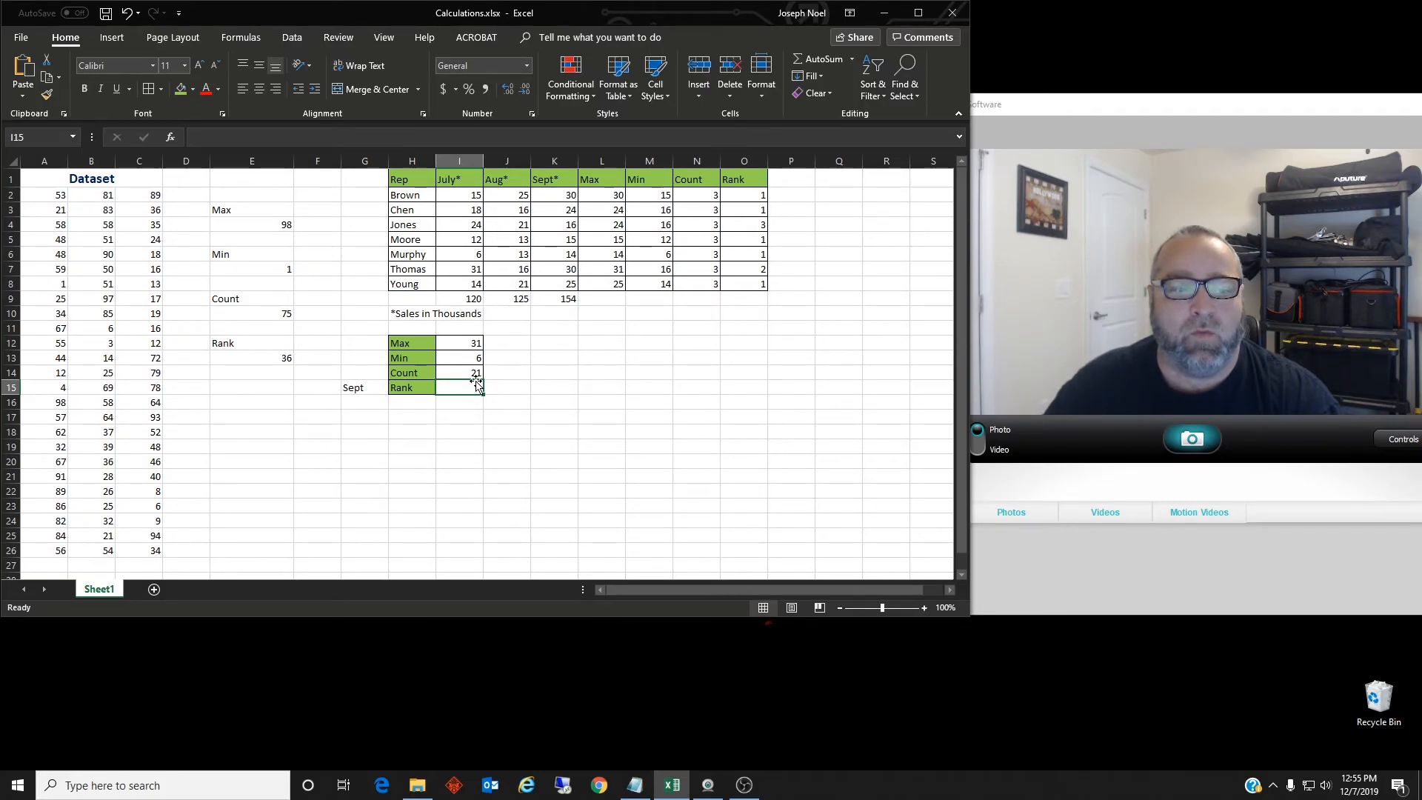
Rank the September total in K9 against monthly totals I9:K9 in descending order by entering =RANK(K9,I9:K9,0) in cell I15.
click(554, 303)
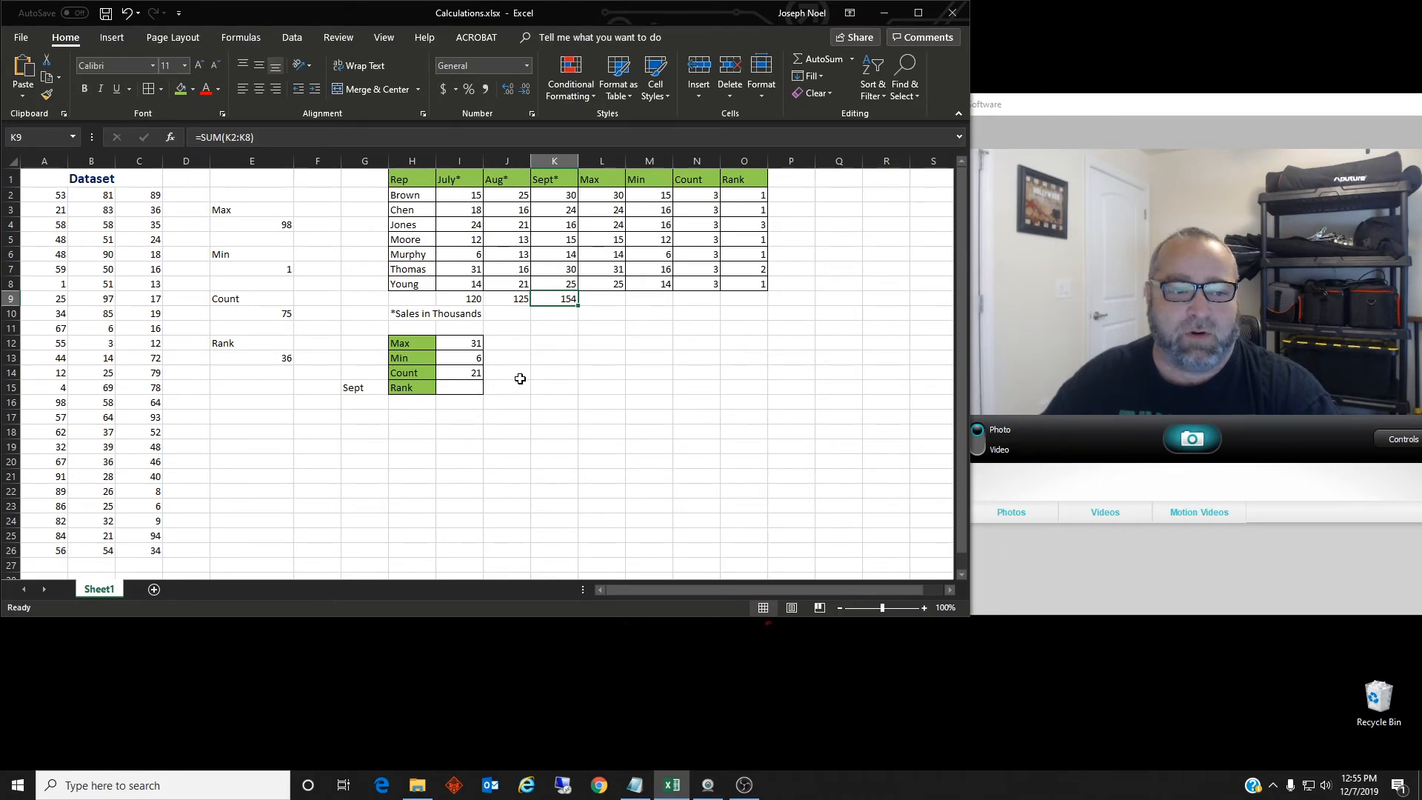
click(461, 386)
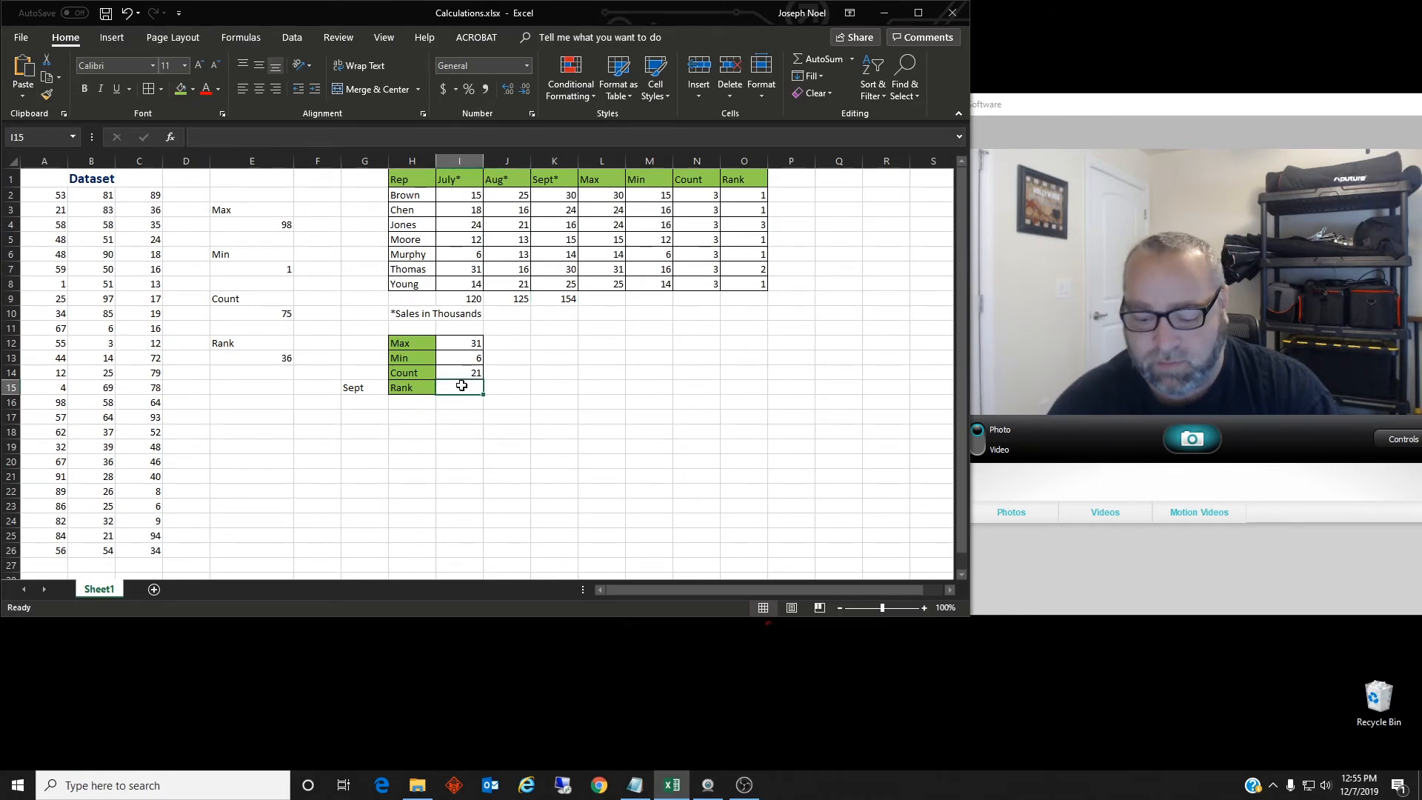
text(=Rank)
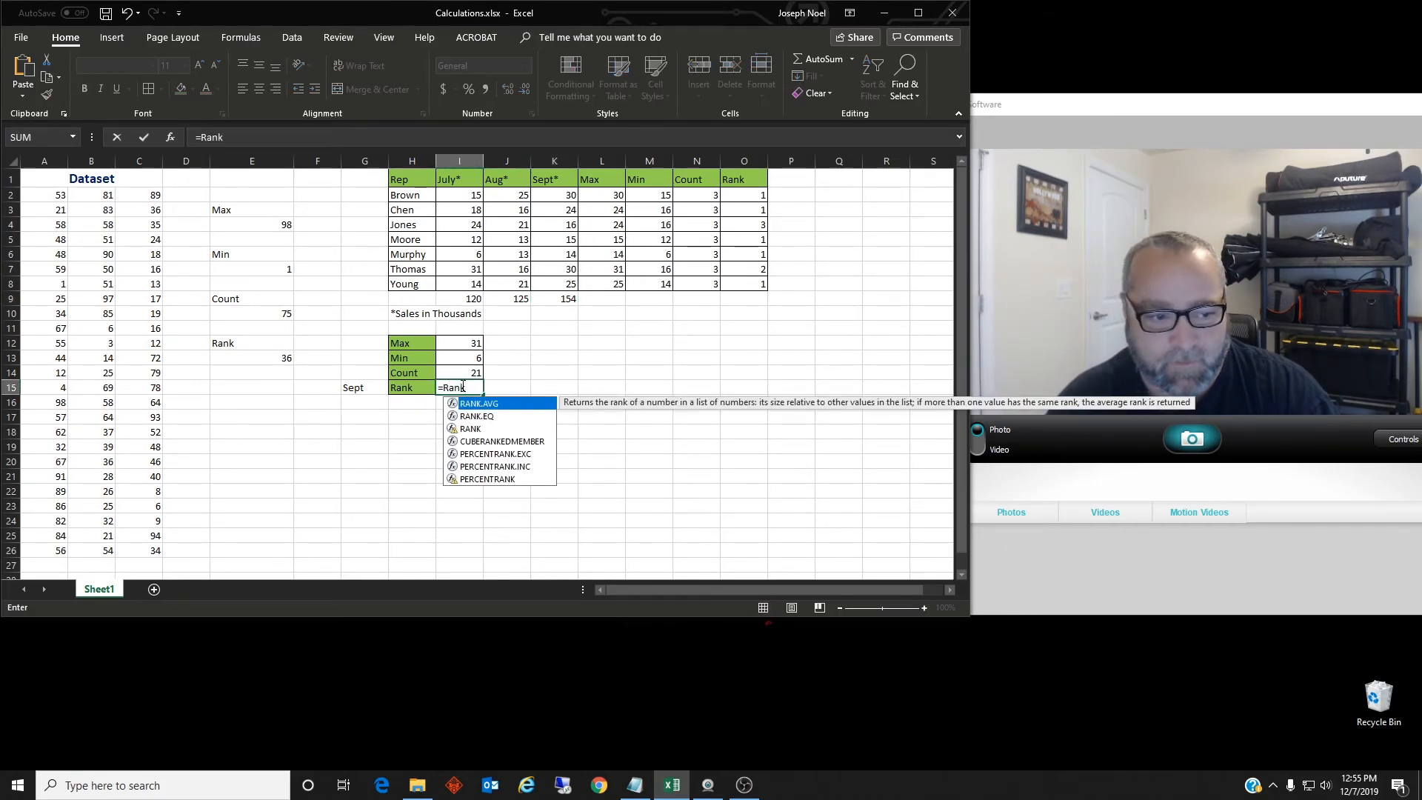
text(()
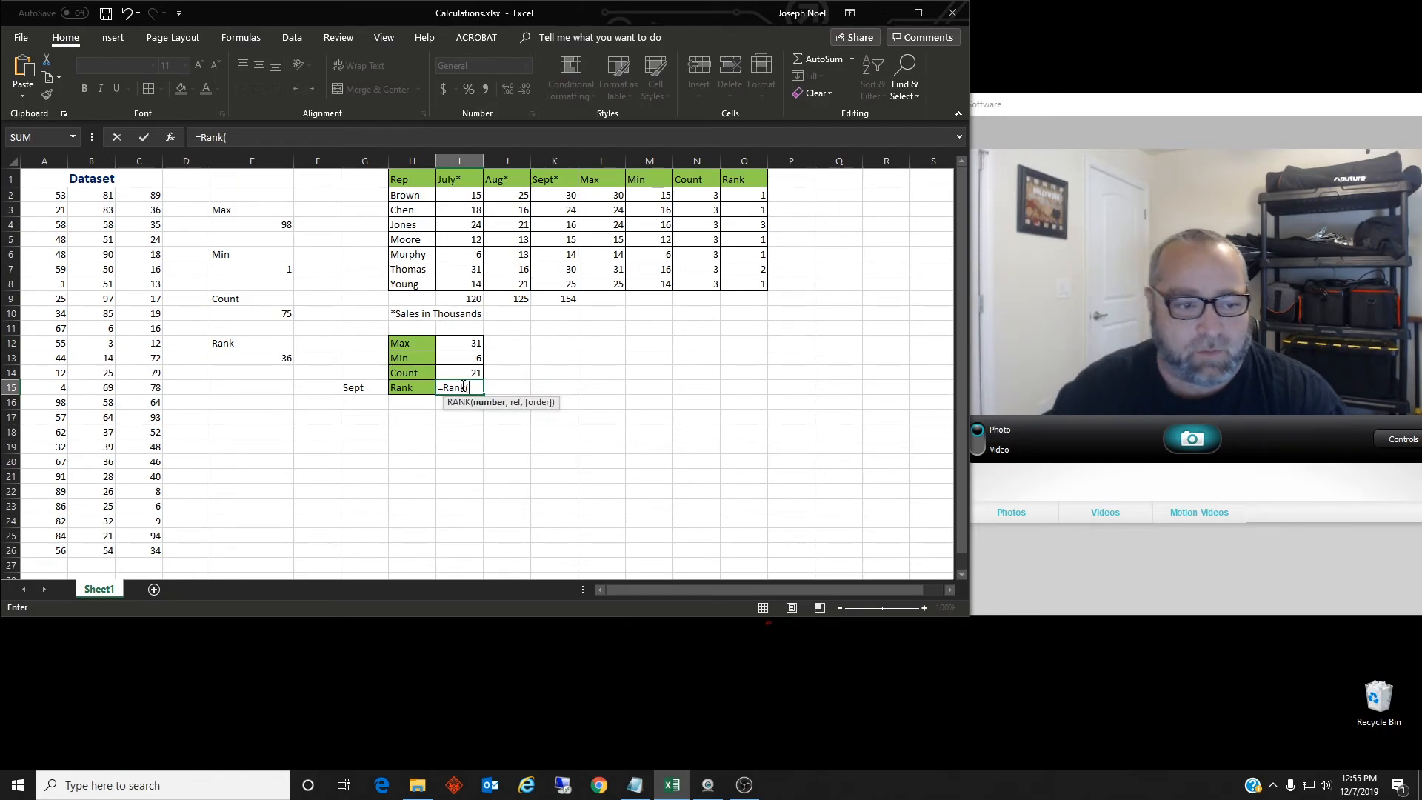
click(561, 300)
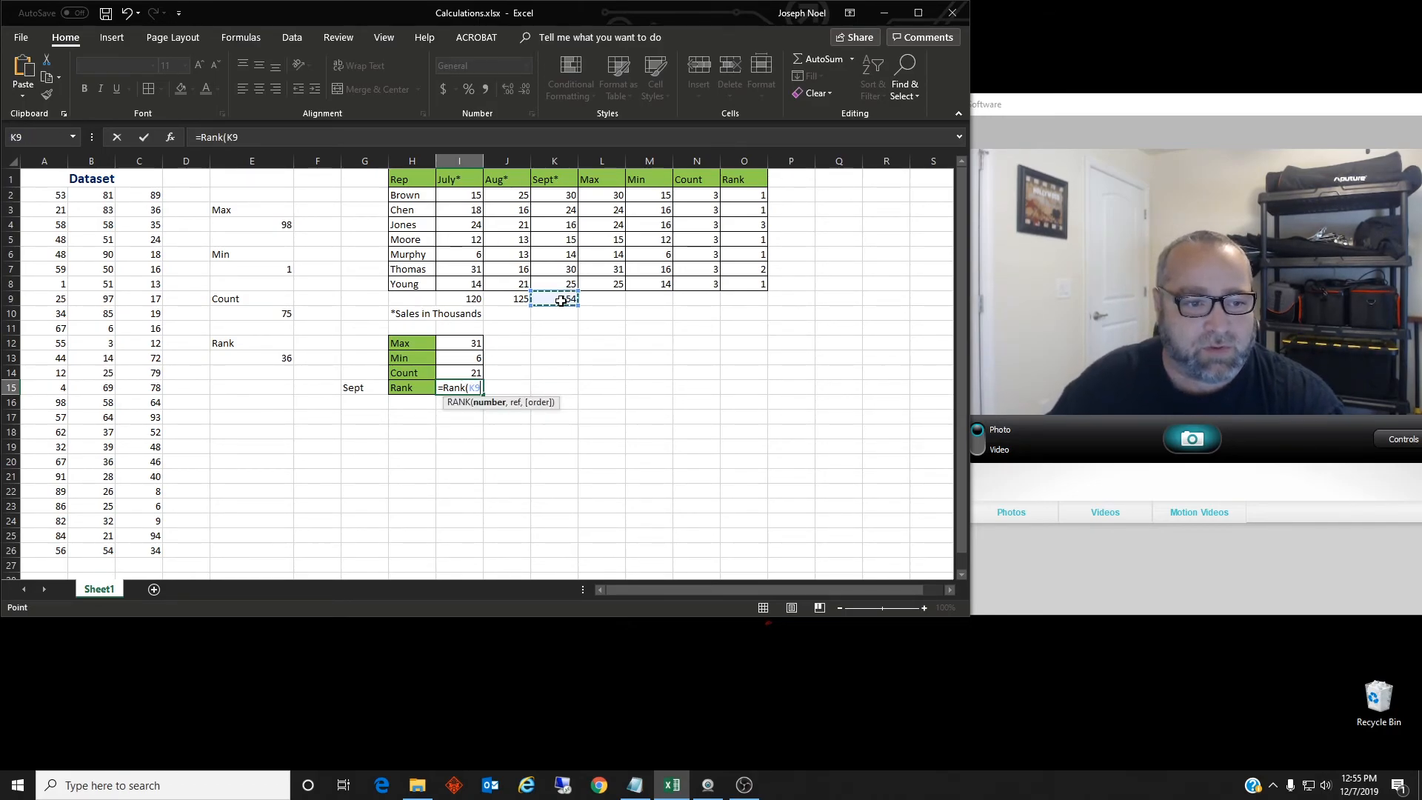
text(,)
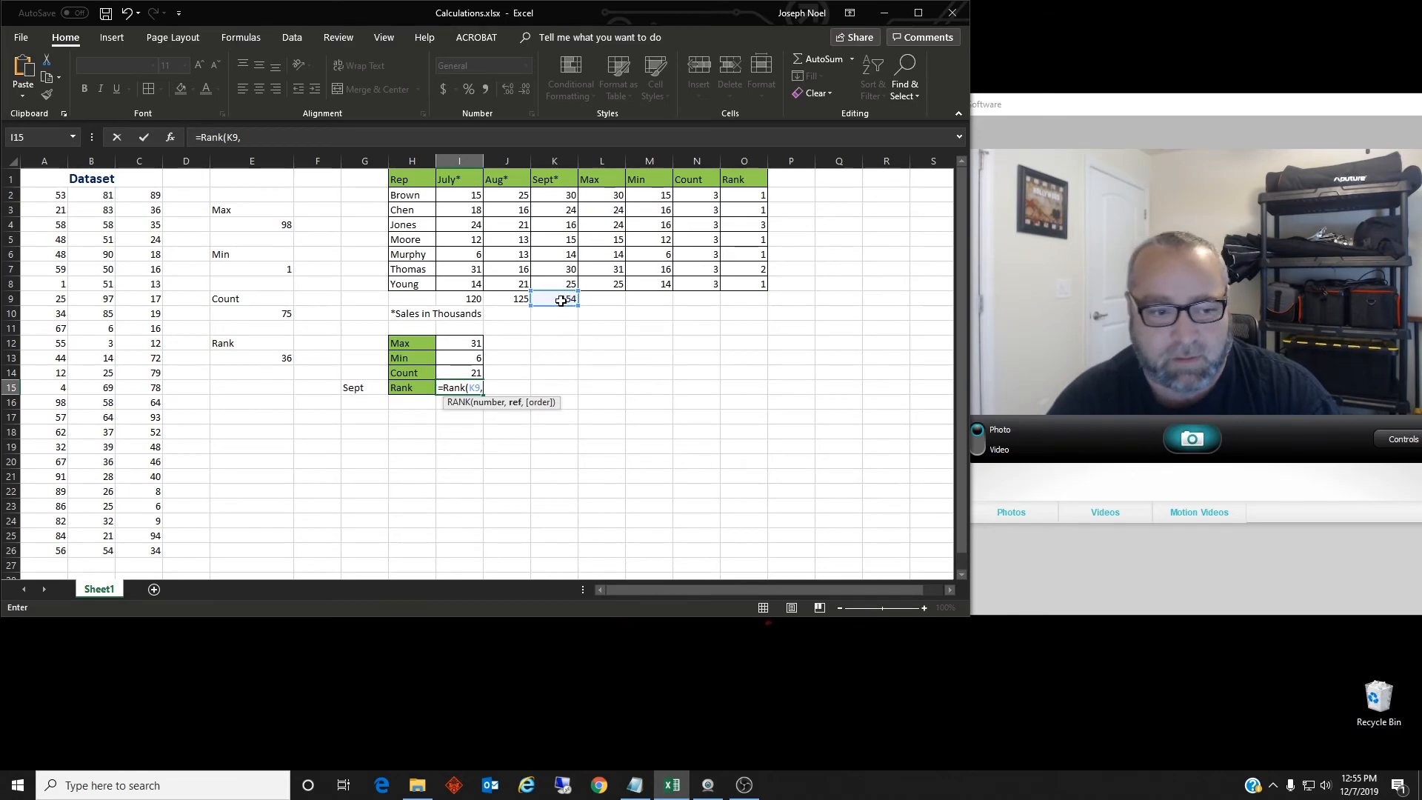
drag(467, 291, 548, 296)
text(,)
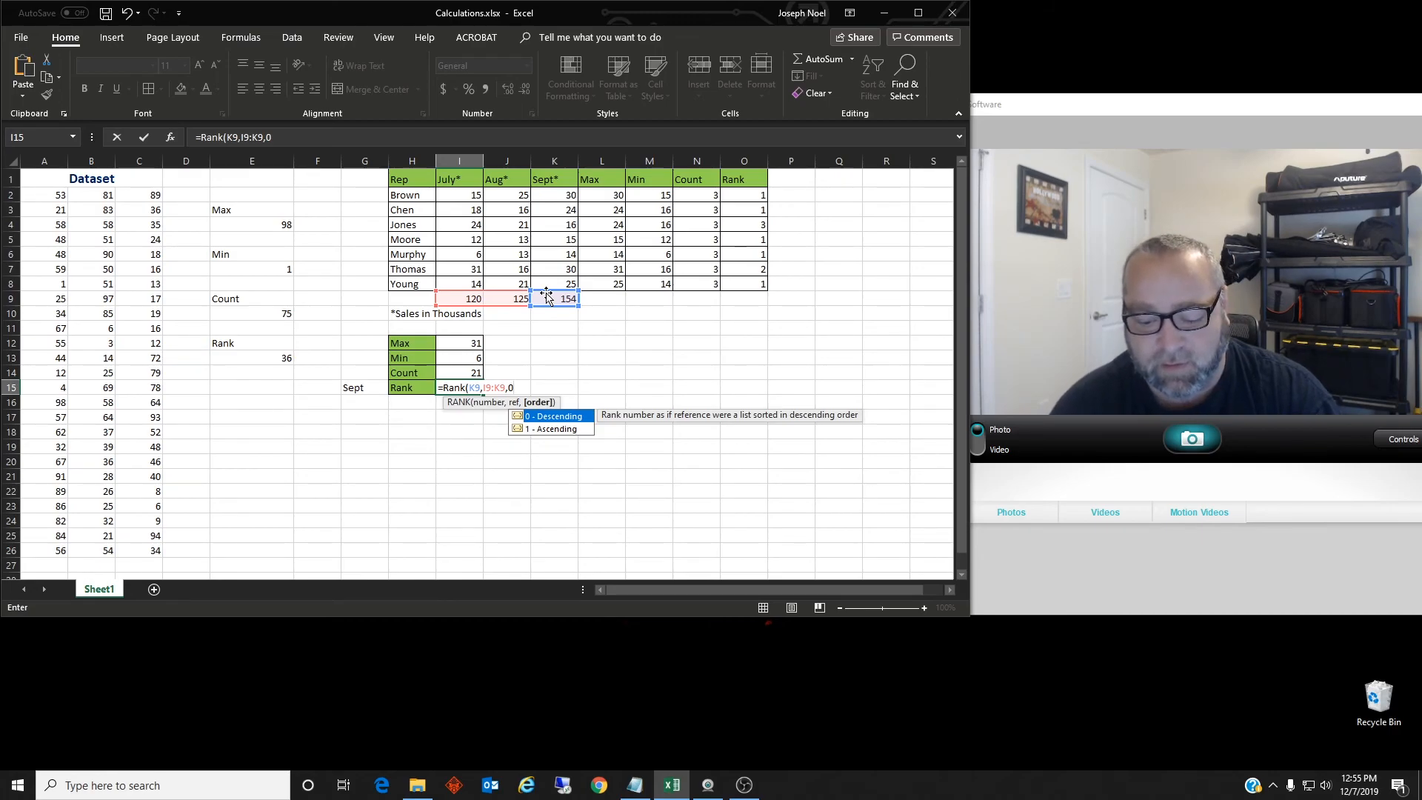
text(0))
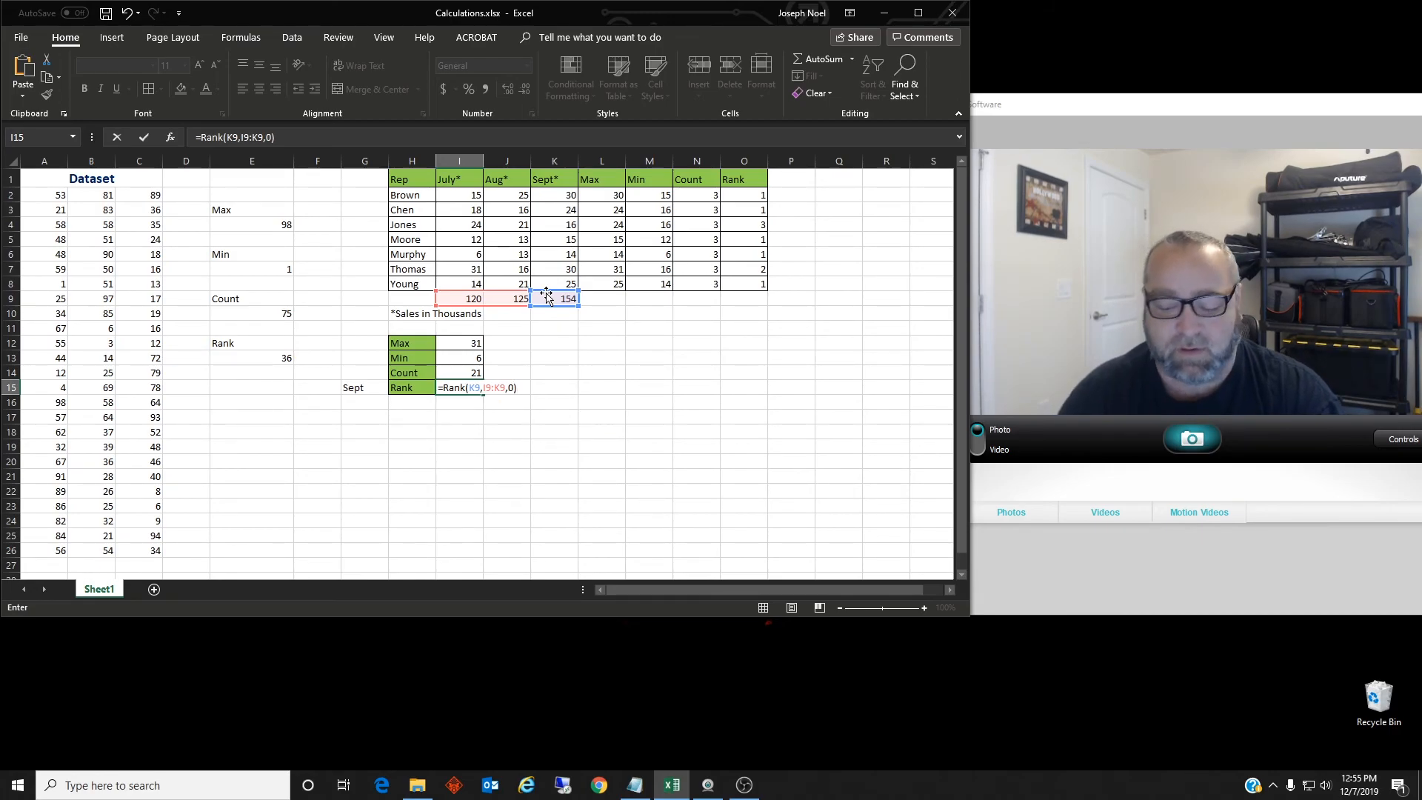
key(Return)
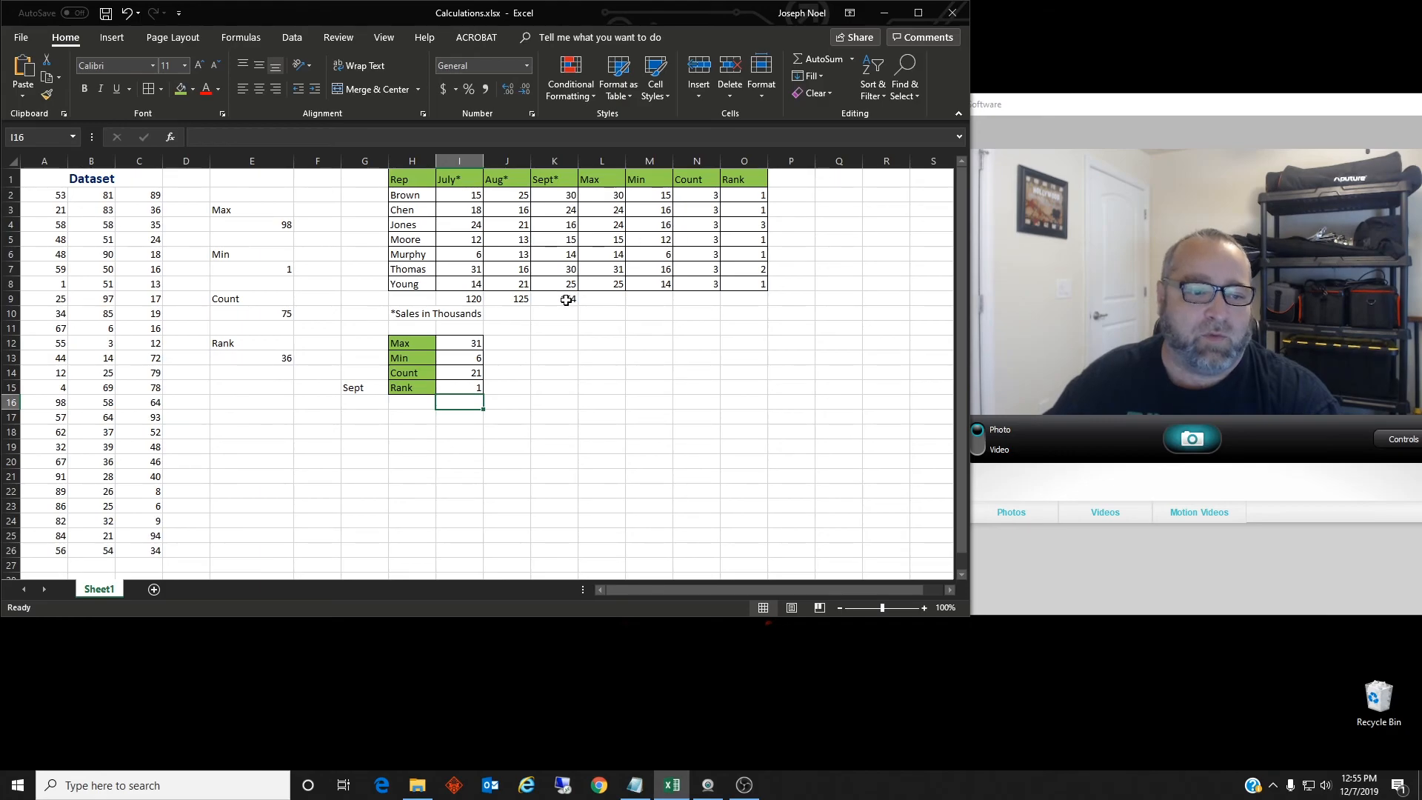
click(564, 299)
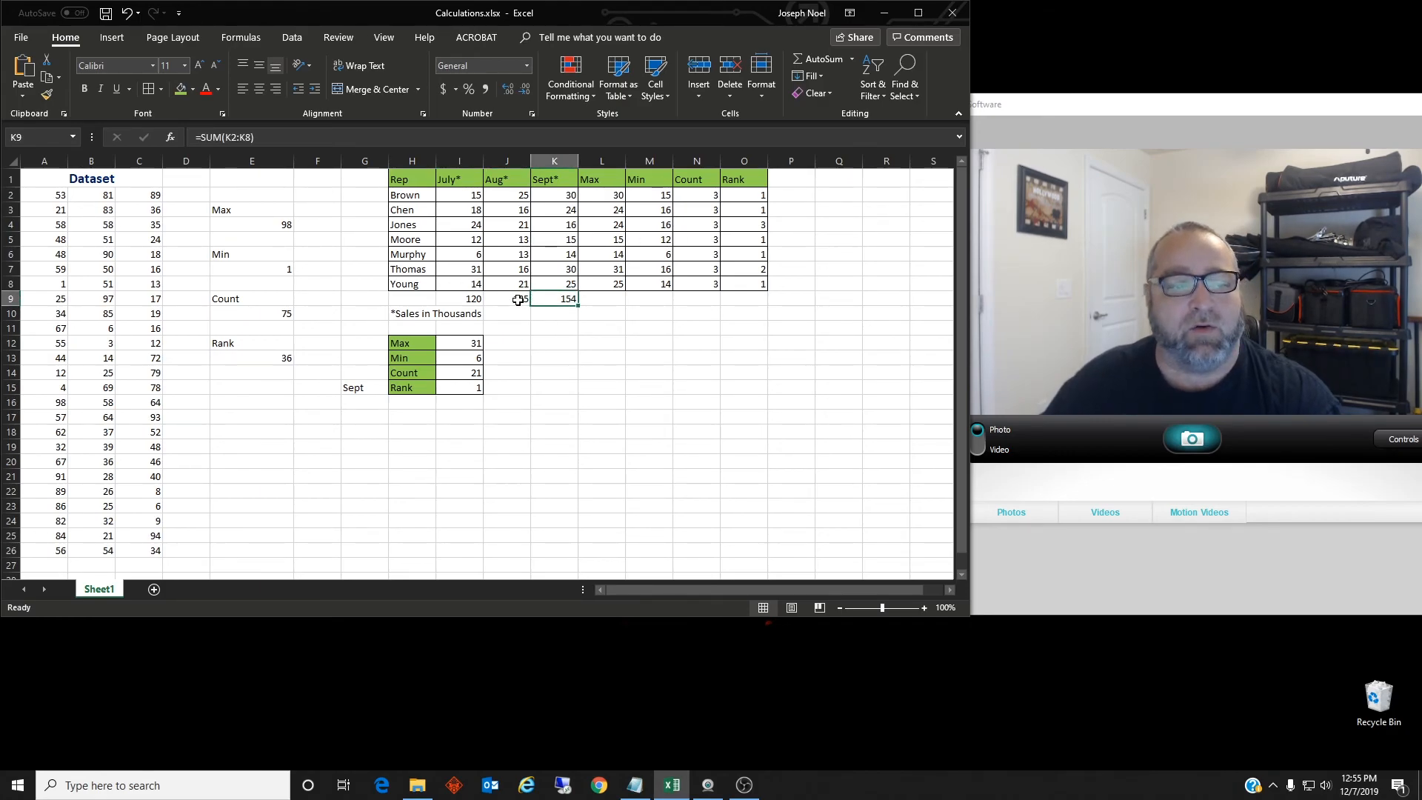